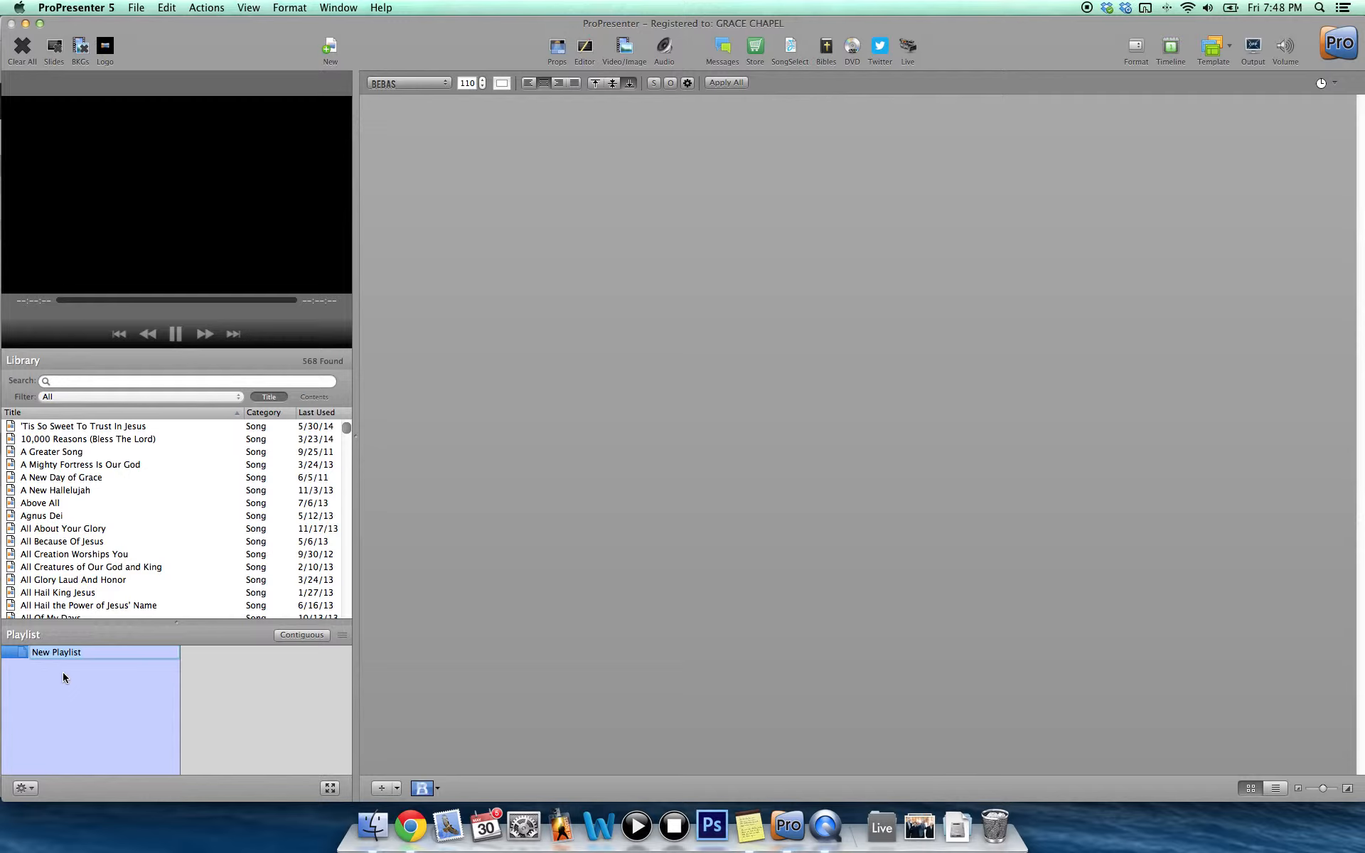
Name the new playlist Test and fill it with All Creatures of Our God and King, And Can It Be? and Be Near from the library.
{"action": "type", "text": "Test"}
{"action": "key", "text": "Return"}
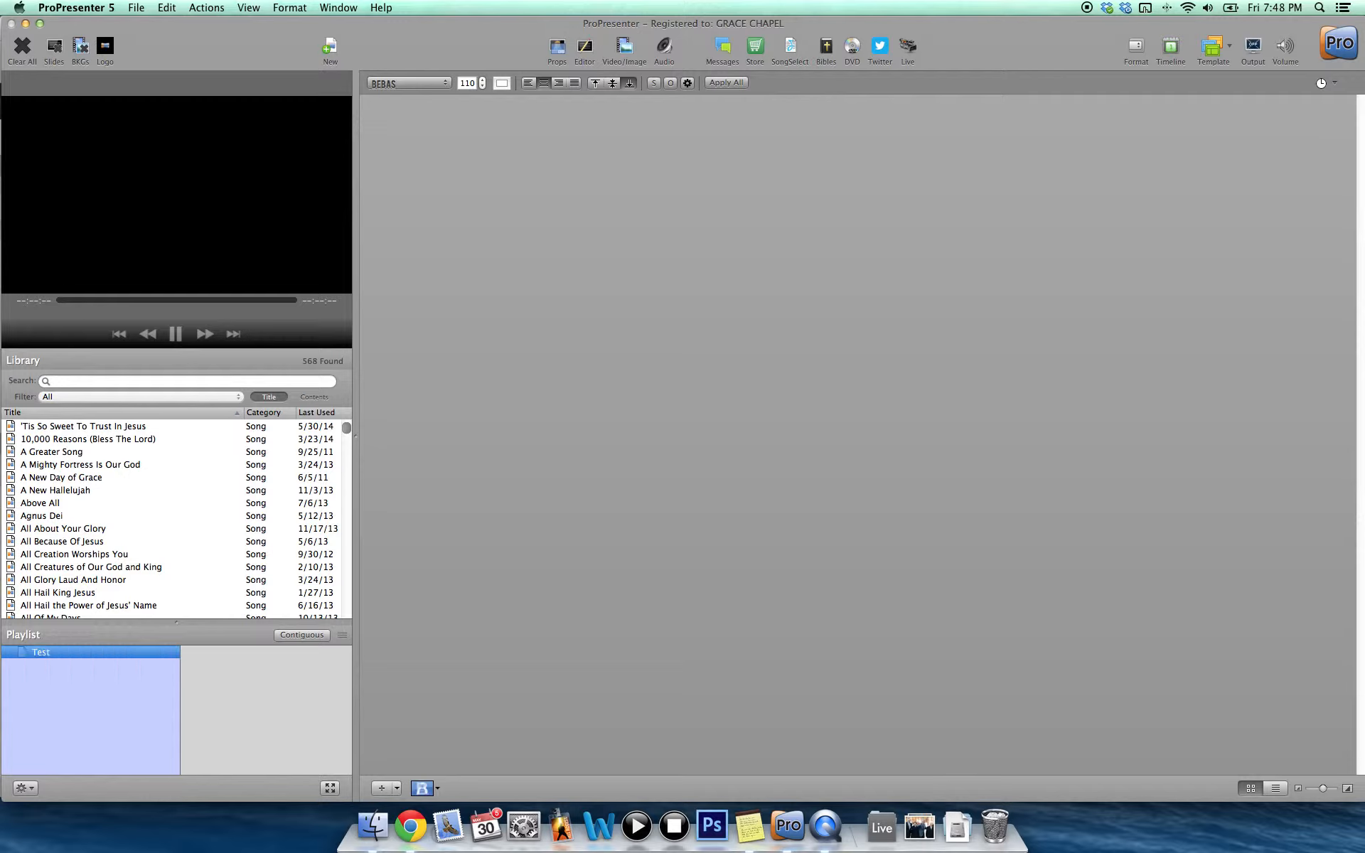
{"action": "scroll", "coordinate": [37, 507], "scroll_direction": "down", "scroll_amount": 1}
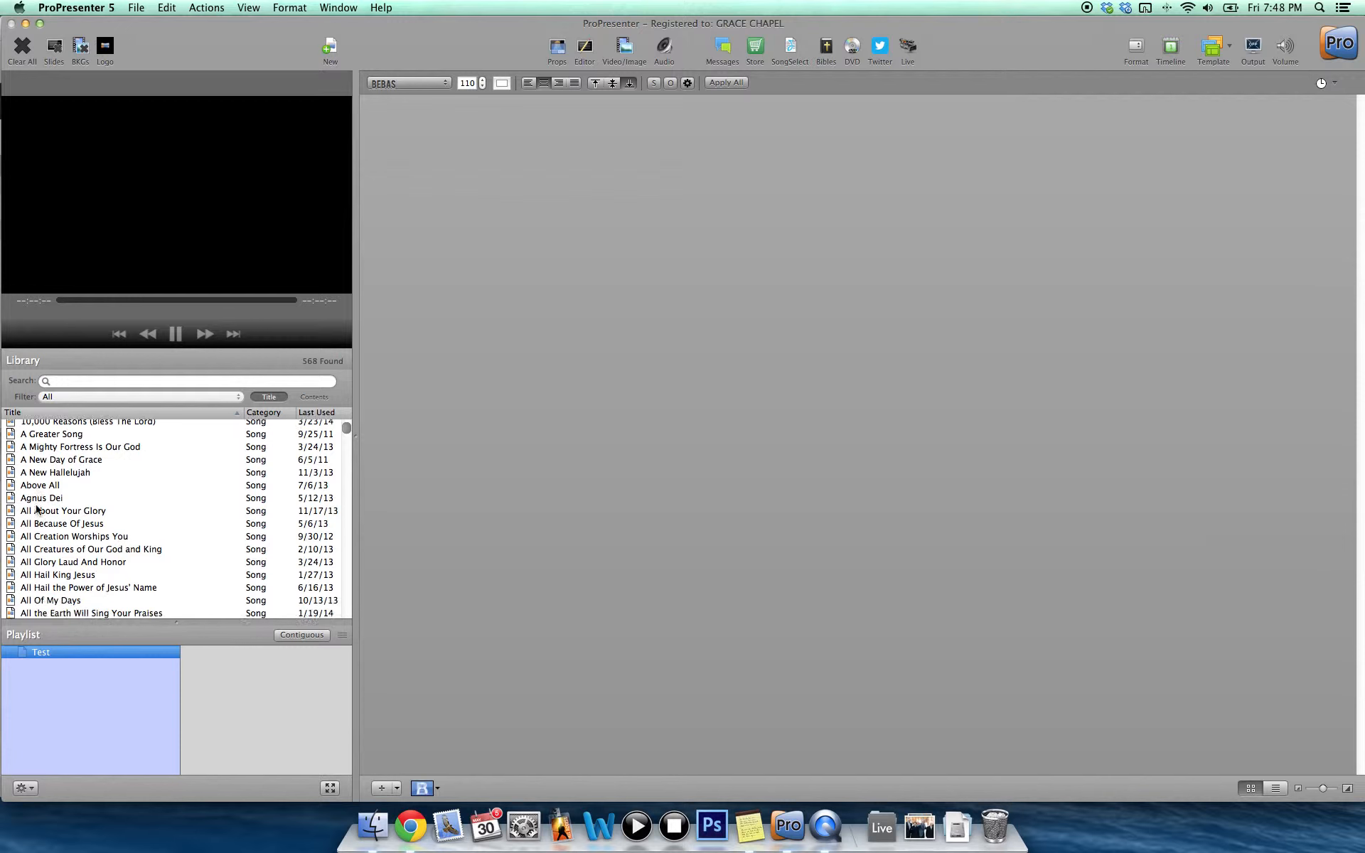
{"action": "scroll", "coordinate": [36, 508], "scroll_direction": "down", "scroll_amount": 5}
{"action": "left_click_drag", "start_coordinate": [55, 488], "coordinate": [274, 696]}
{"action": "scroll", "coordinate": [78, 537], "scroll_direction": "down", "scroll_amount": 5}
{"action": "left_click_drag", "start_coordinate": [79, 537], "coordinate": [274, 688]}
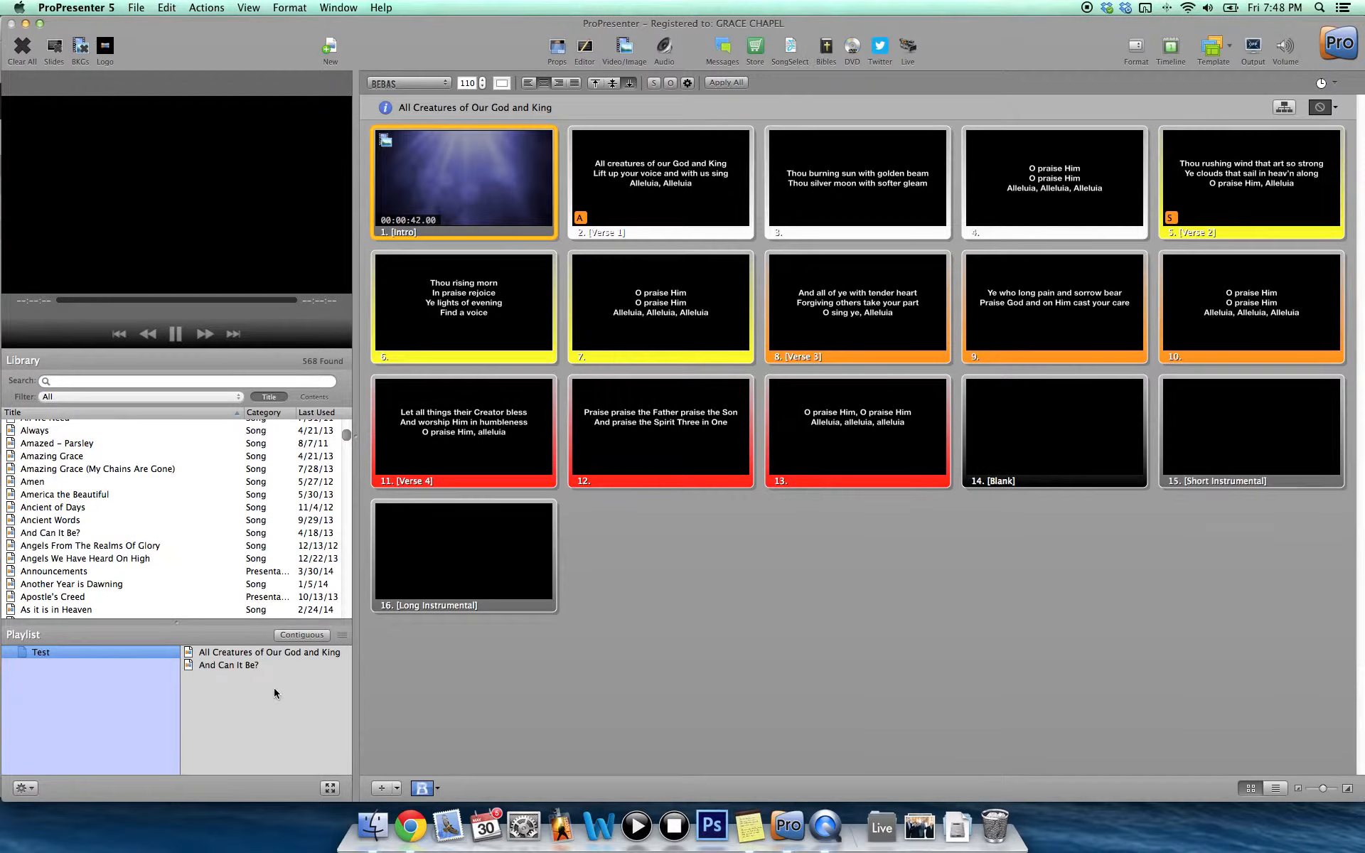
{"action": "scroll", "coordinate": [71, 512], "scroll_direction": "down", "scroll_amount": 5}
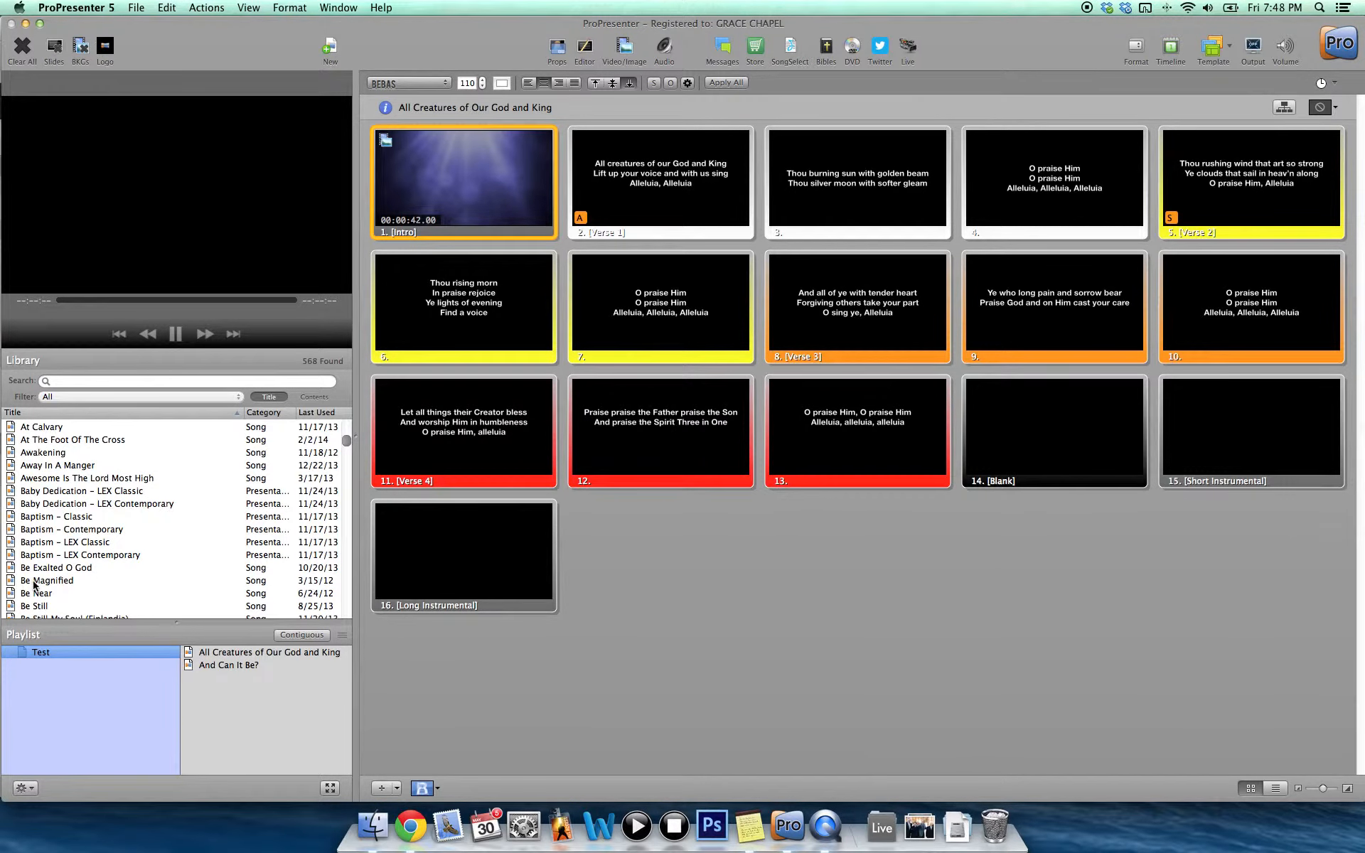
{"action": "left_click_drag", "start_coordinate": [33, 593], "coordinate": [250, 733]}
{"action": "scroll", "coordinate": [143, 557], "scroll_direction": "down", "scroll_amount": 8}
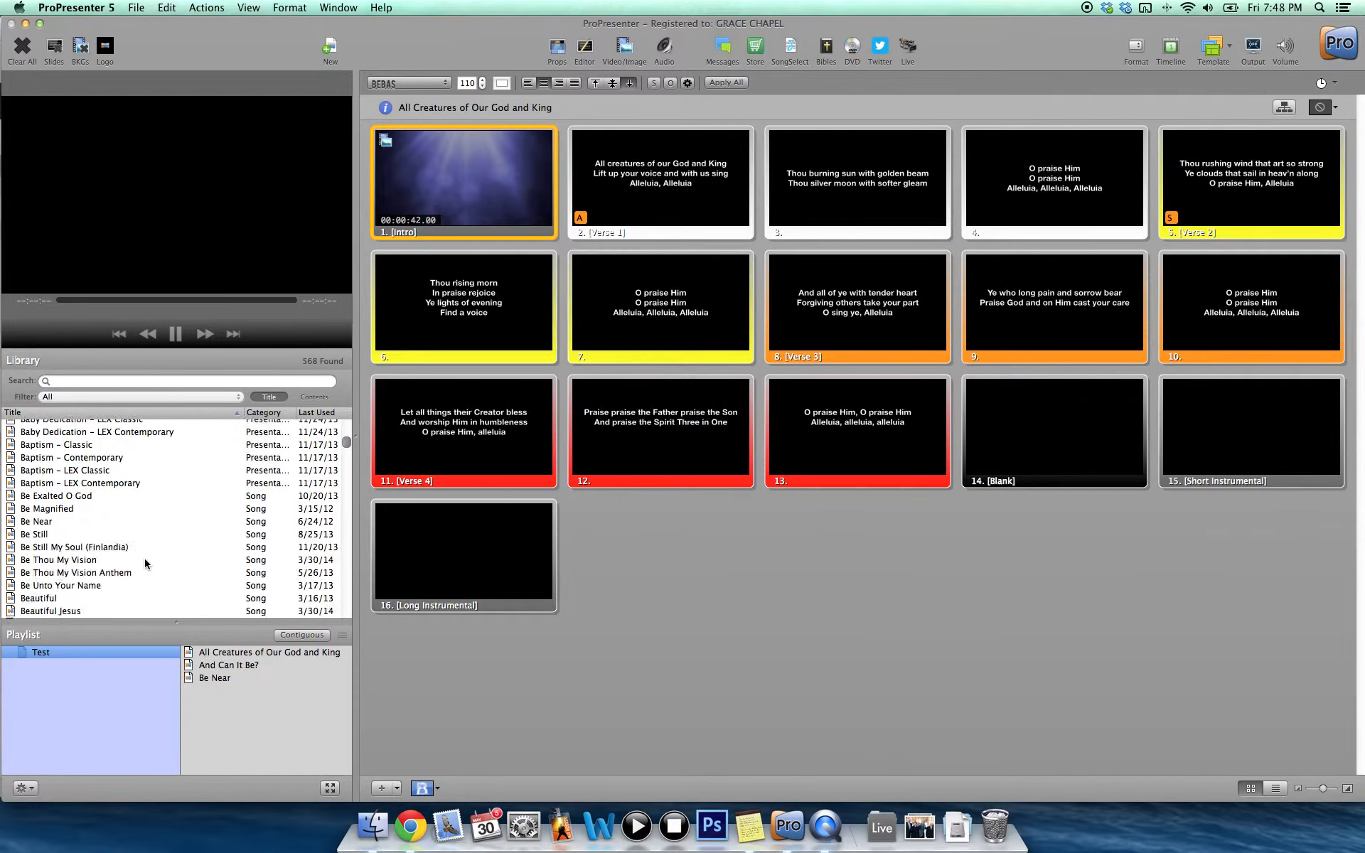
{"action": "scroll", "coordinate": [146, 564], "scroll_direction": "down", "scroll_amount": 6}
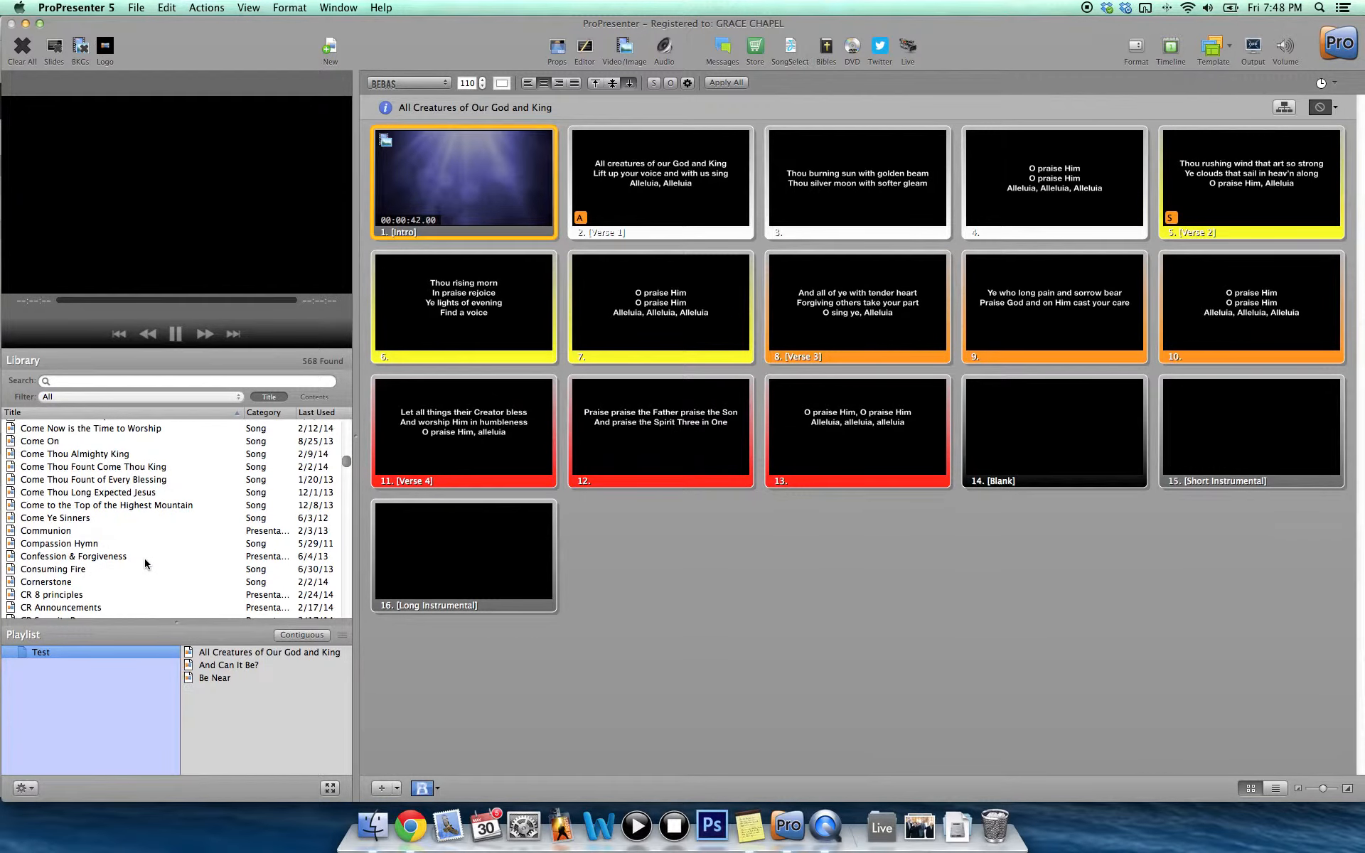
Delete the Test playlist.
{"action": "left_click", "coordinate": [86, 653]}
{"action": "right_click", "coordinate": [87, 657]}
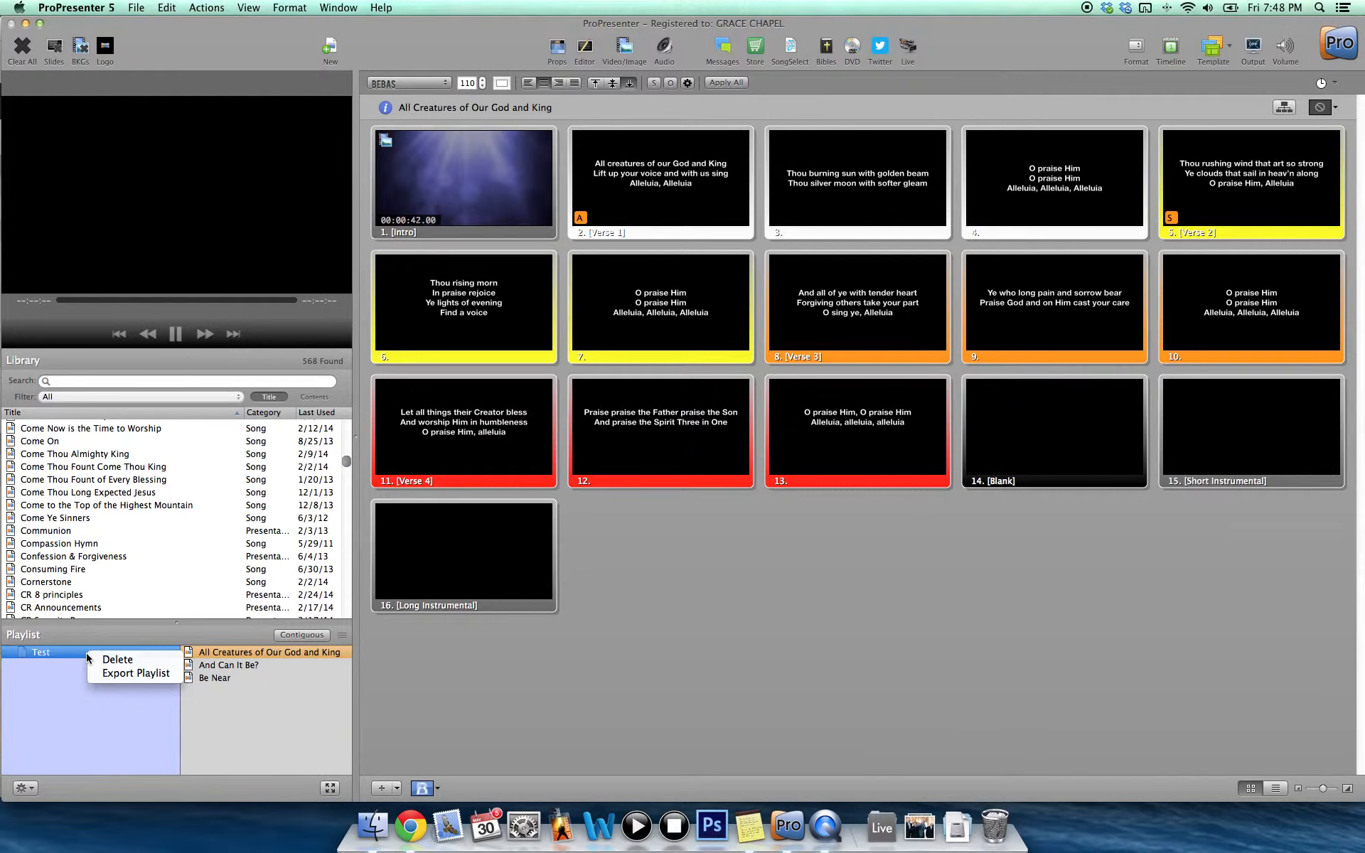
{"action": "left_click", "coordinate": [105, 661]}
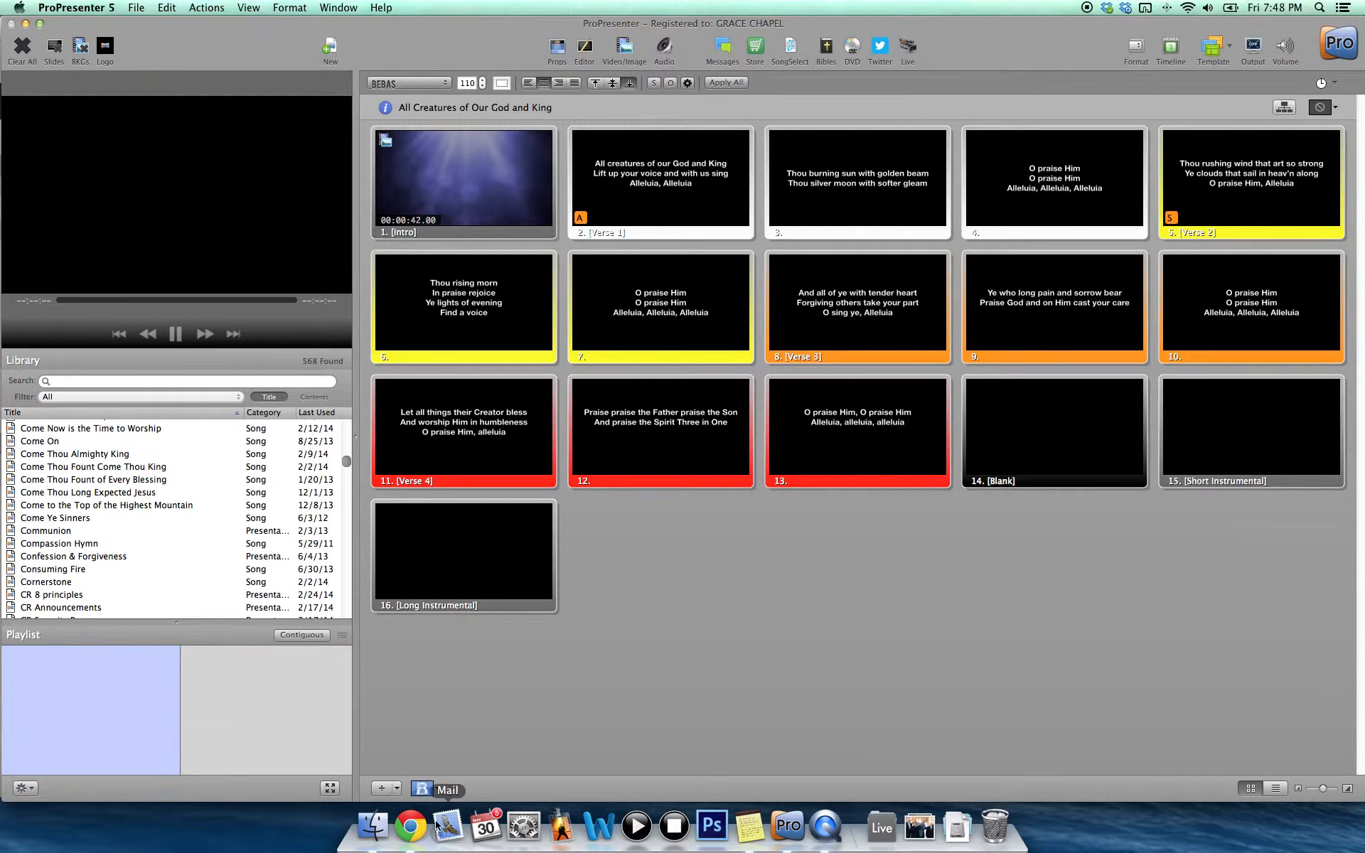
Switch to Chrome, review the June 8, 2014 Contemporary Service plan in Planning Center, and return to ProPresenter.
{"action": "left_click", "coordinate": [412, 826]}
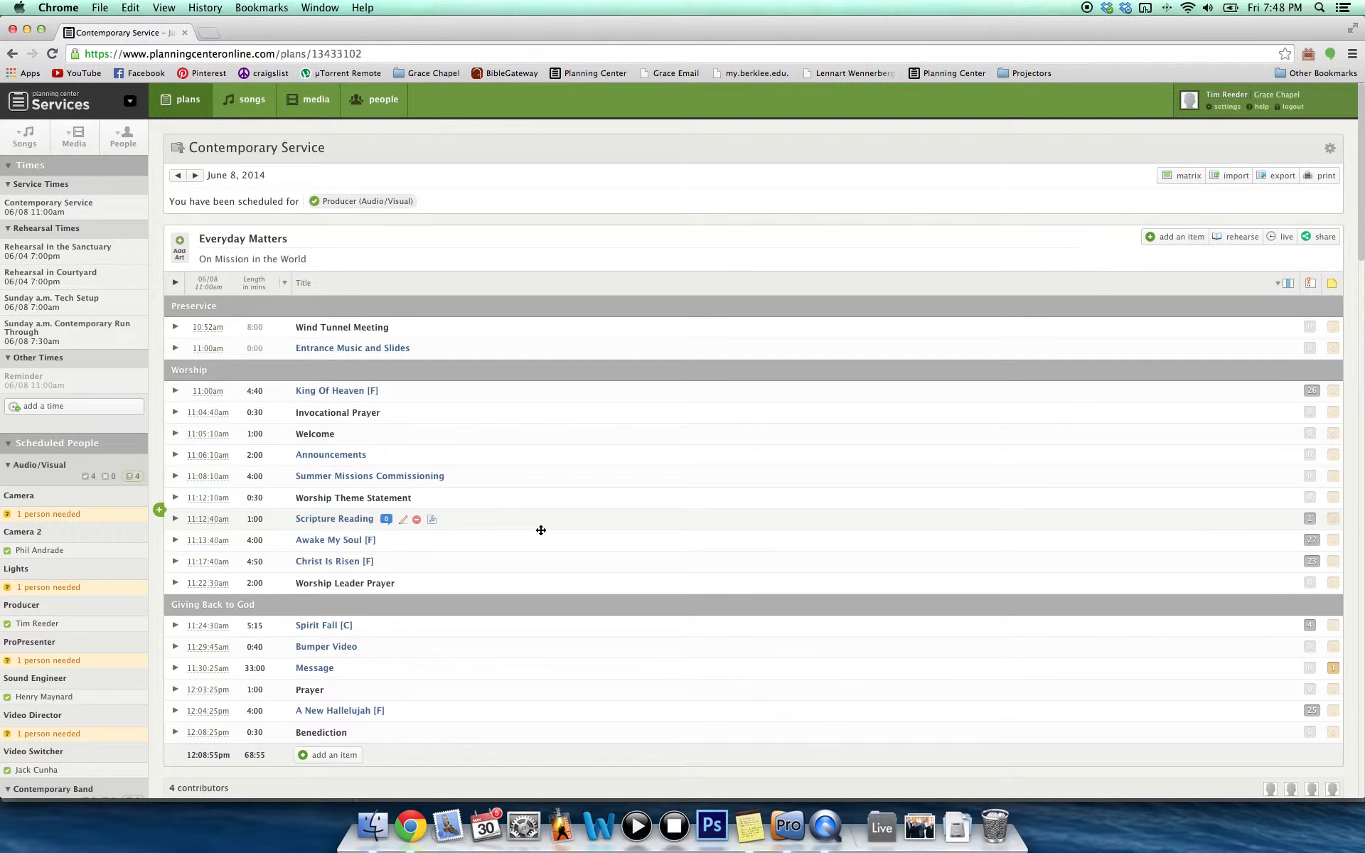
{"action": "scroll", "coordinate": [540, 530], "scroll_direction": "down", "scroll_amount": 3}
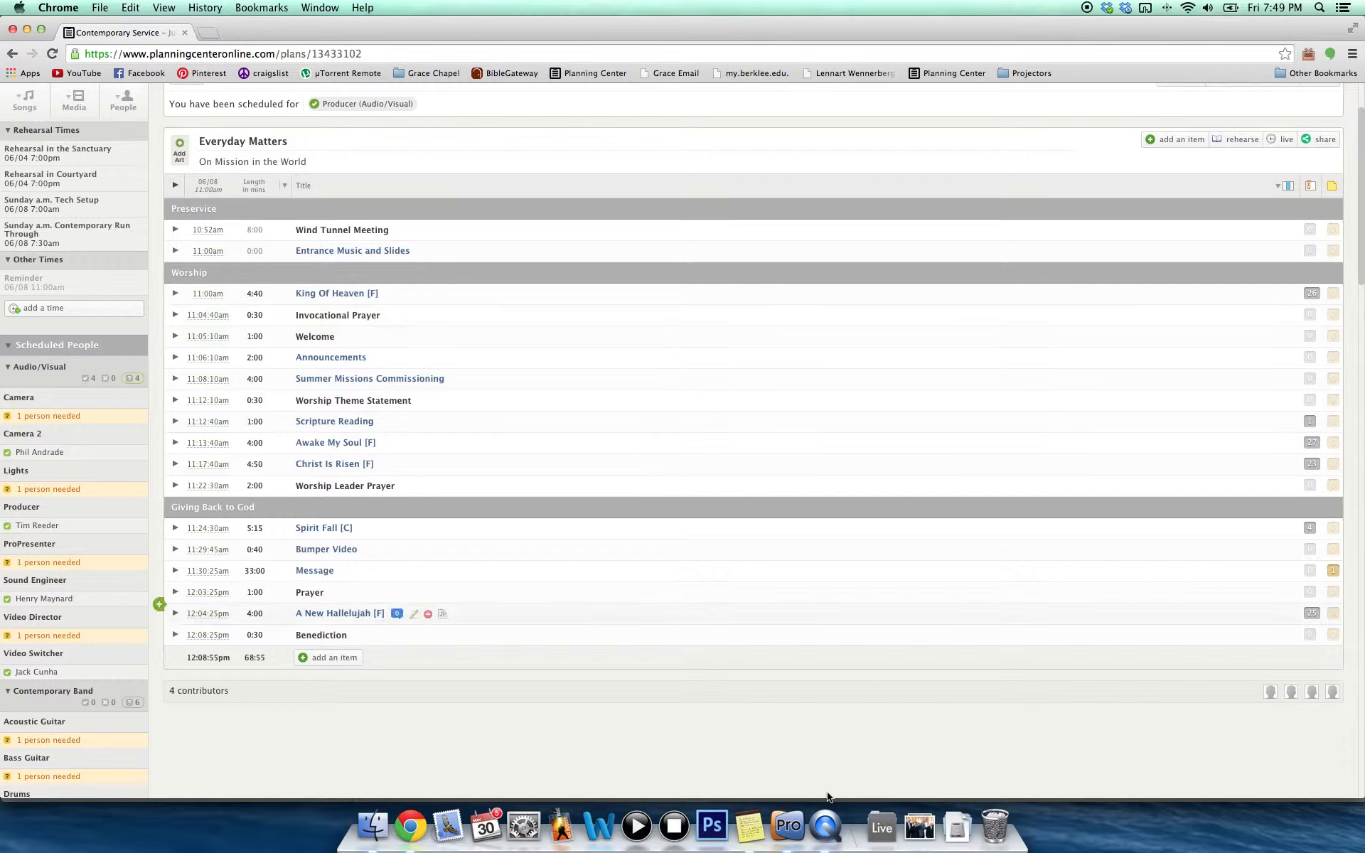
{"action": "left_click", "coordinate": [797, 834]}
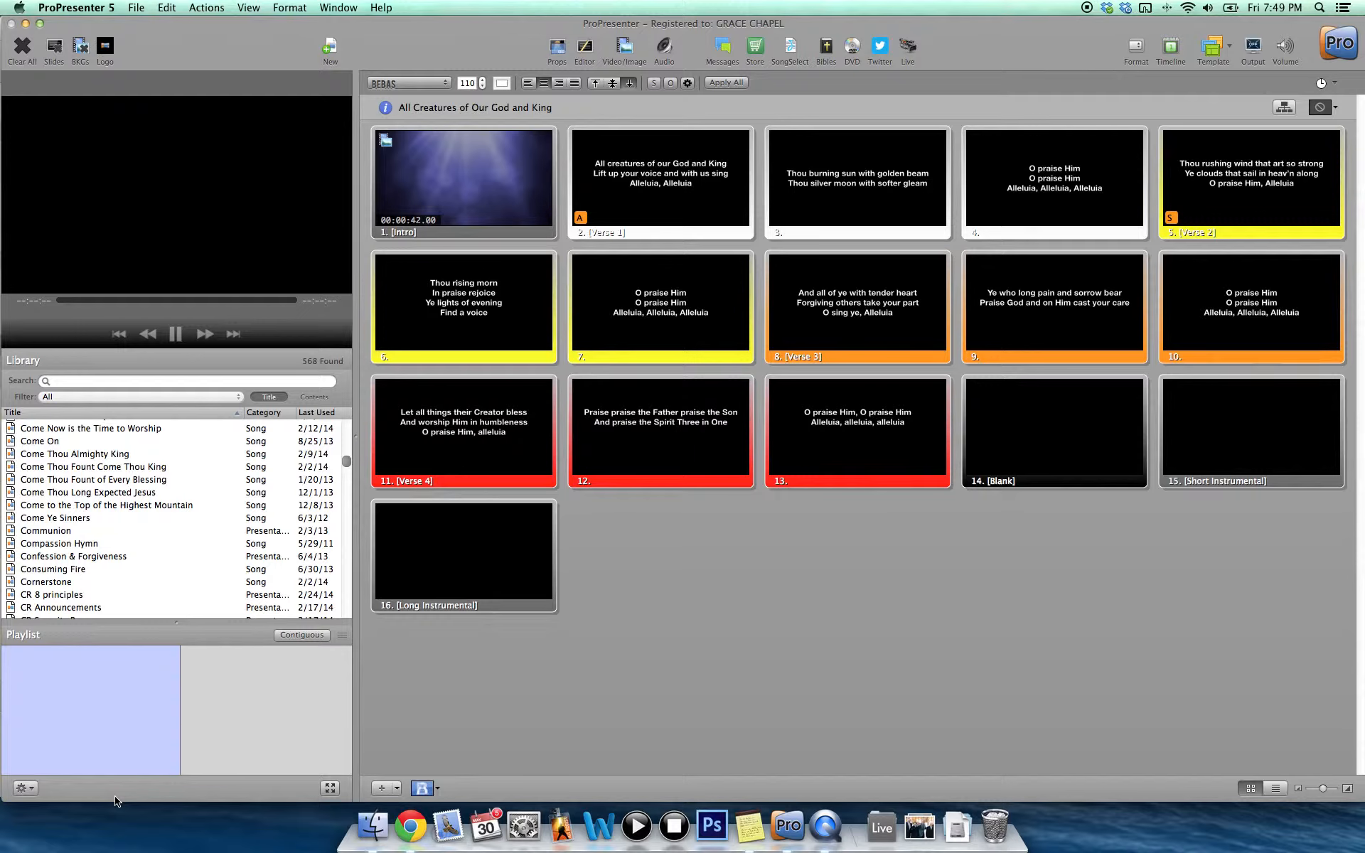
Create a PCO playlist from Lexington's Contemporary Service plan Women in Leadership 2 - June 1, 2014.
{"action": "left_click", "coordinate": [30, 790]}
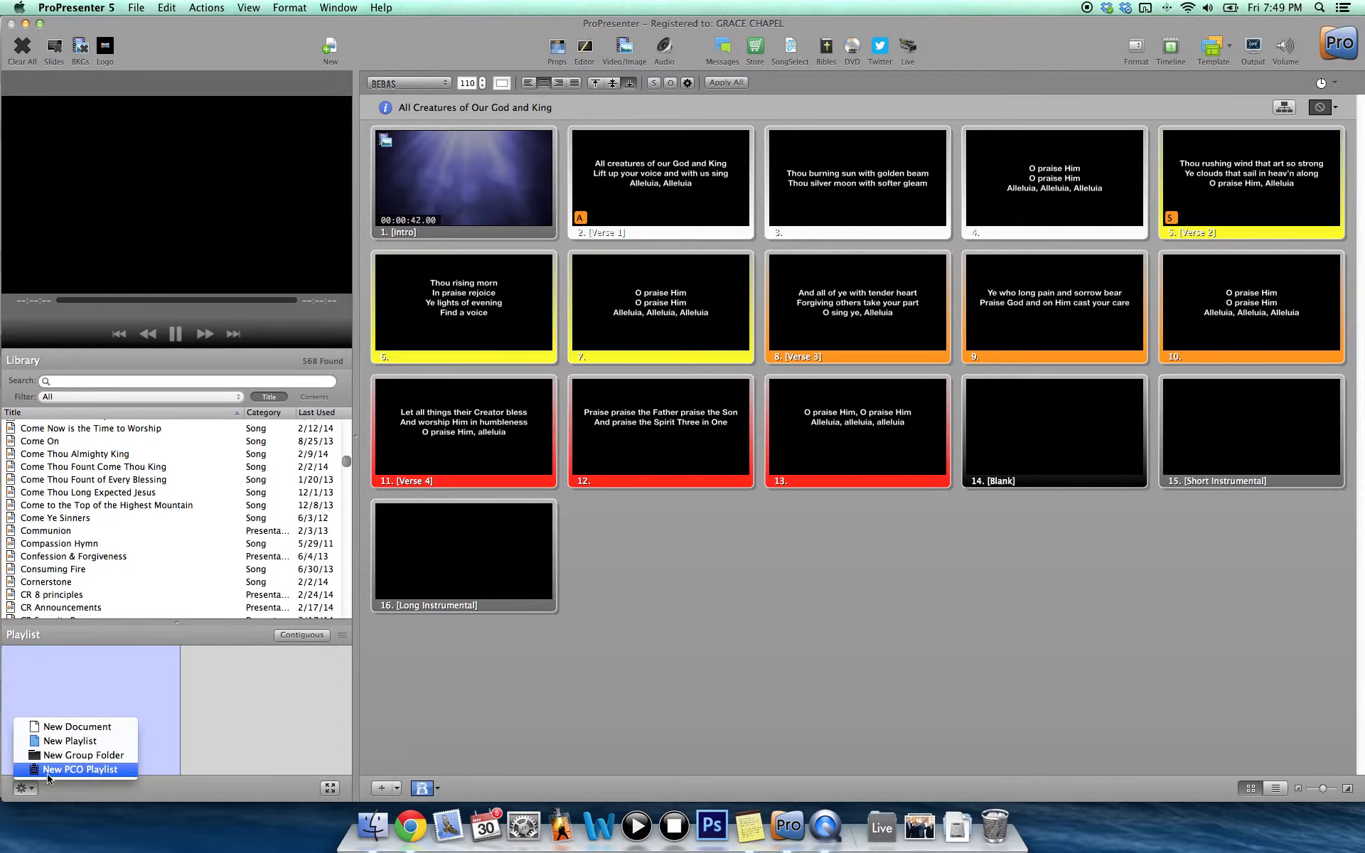
{"action": "left_click", "coordinate": [59, 771]}
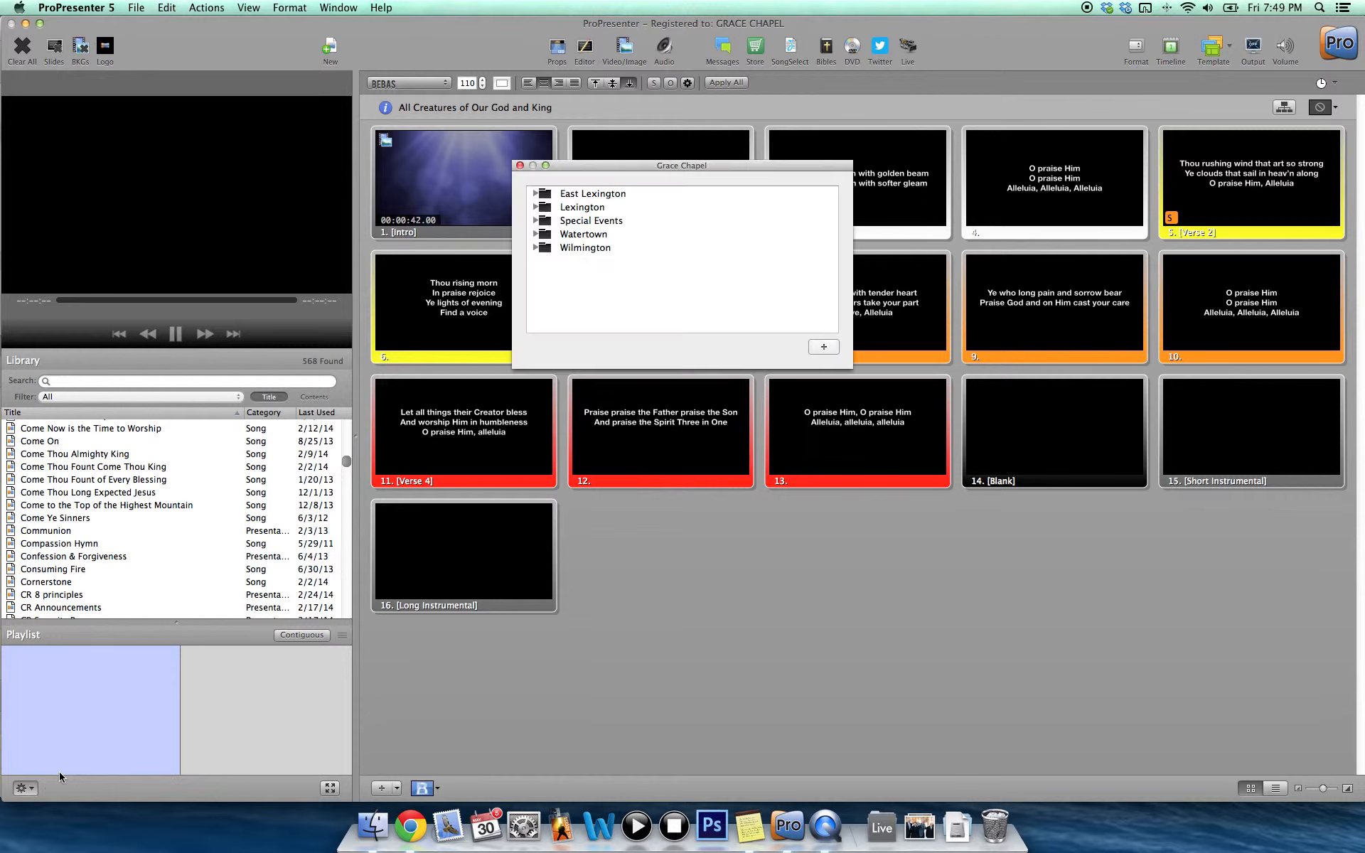
{"action": "left_click", "coordinate": [535, 207]}
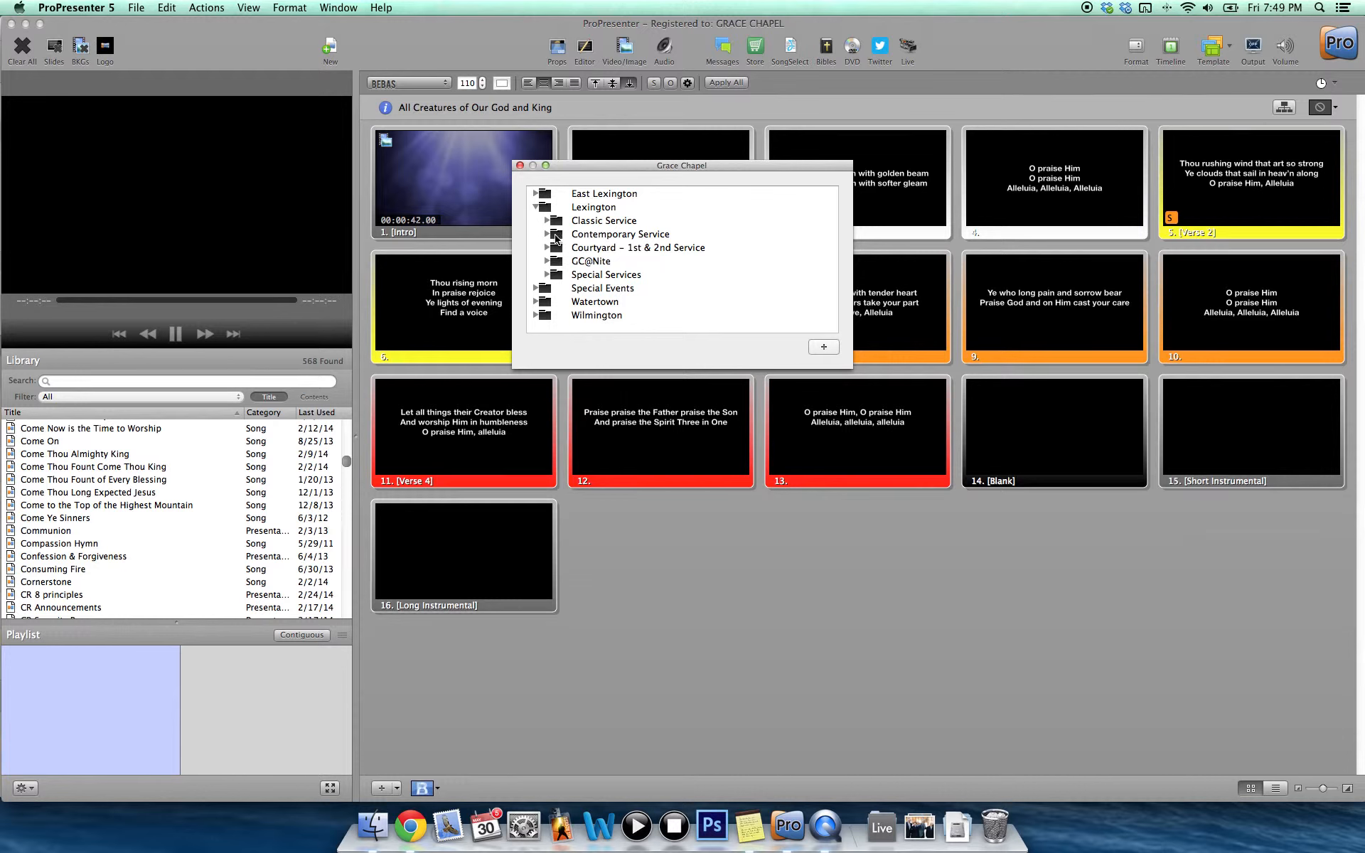
{"action": "left_click", "coordinate": [556, 237]}
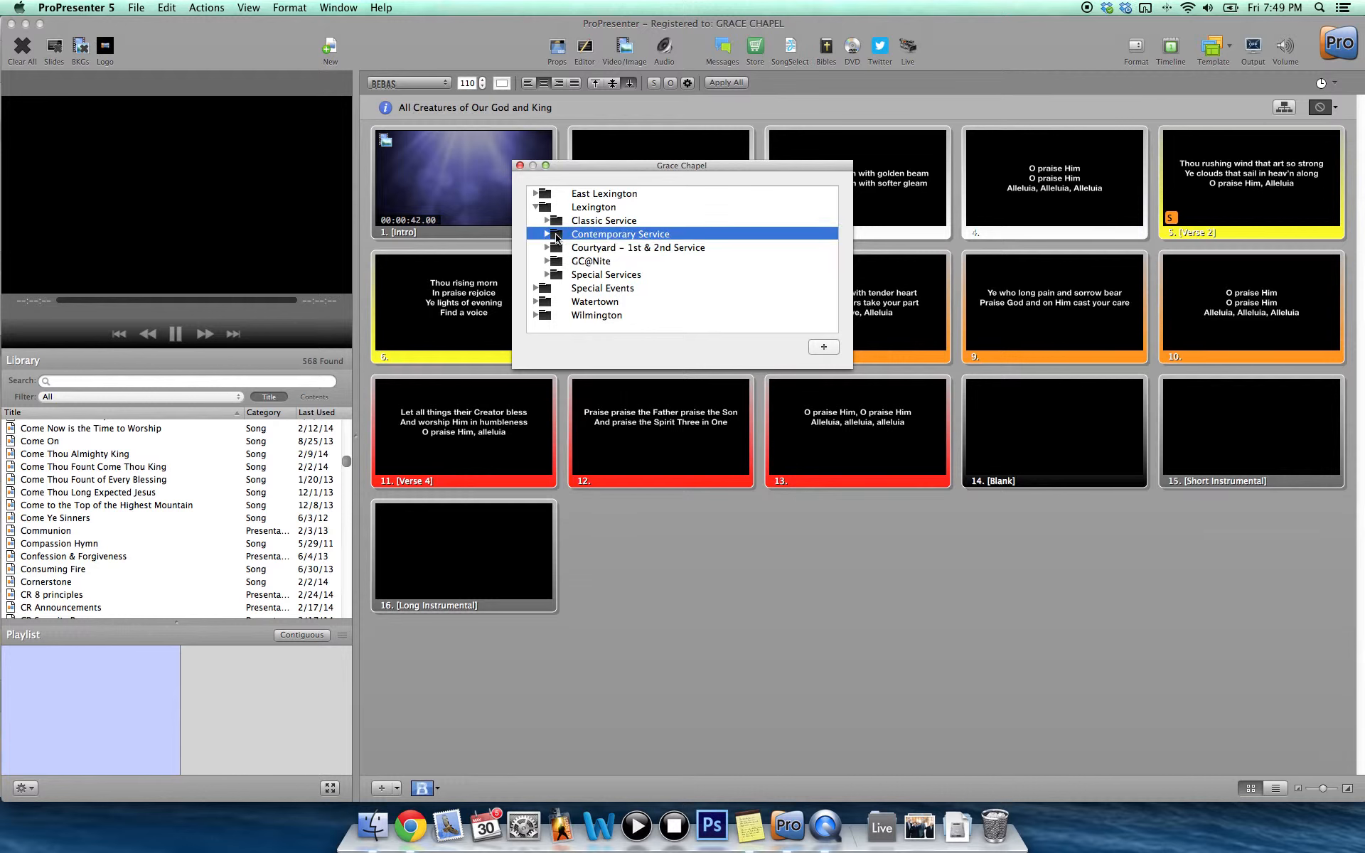
{"action": "left_click", "coordinate": [547, 234]}
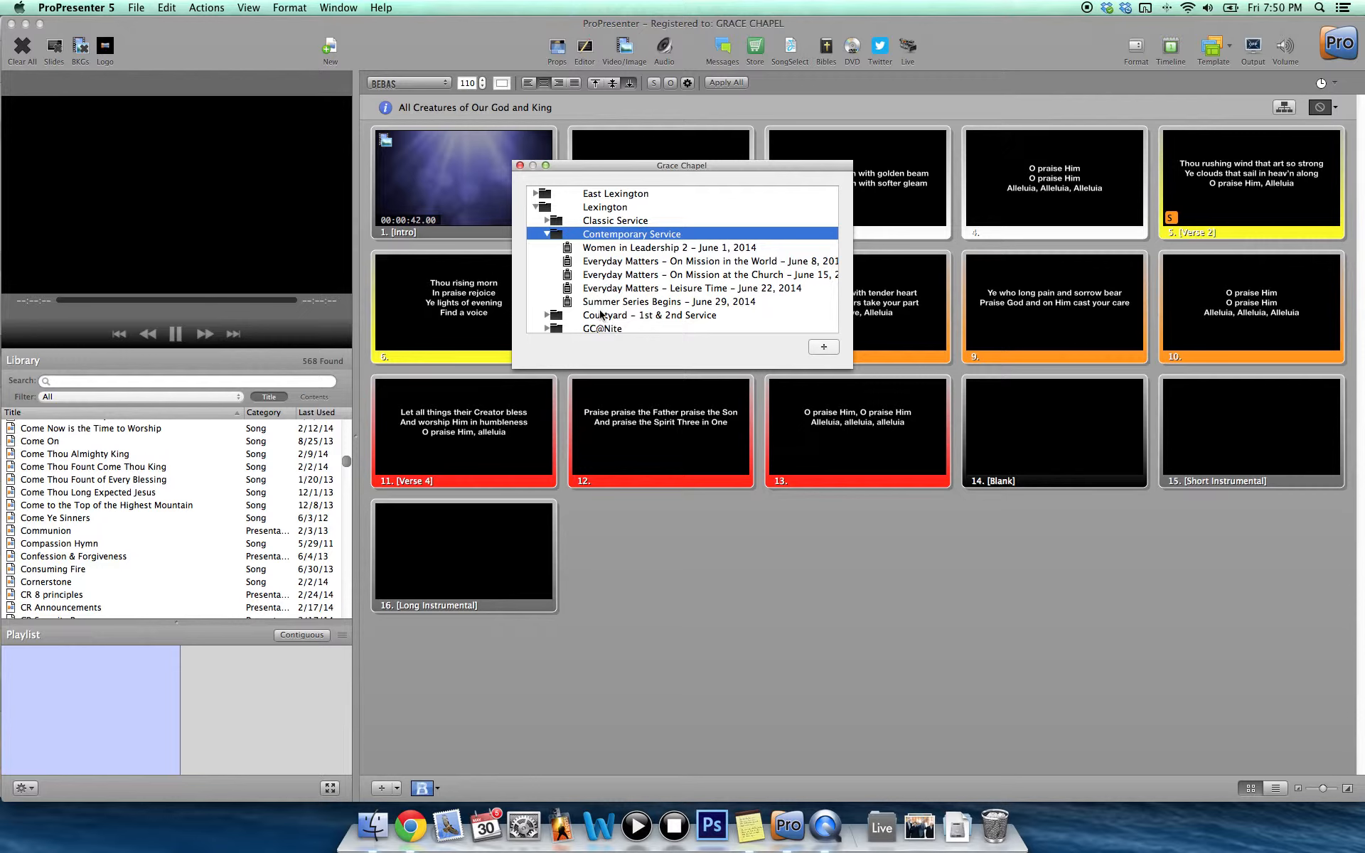
{"action": "left_click", "coordinate": [598, 249]}
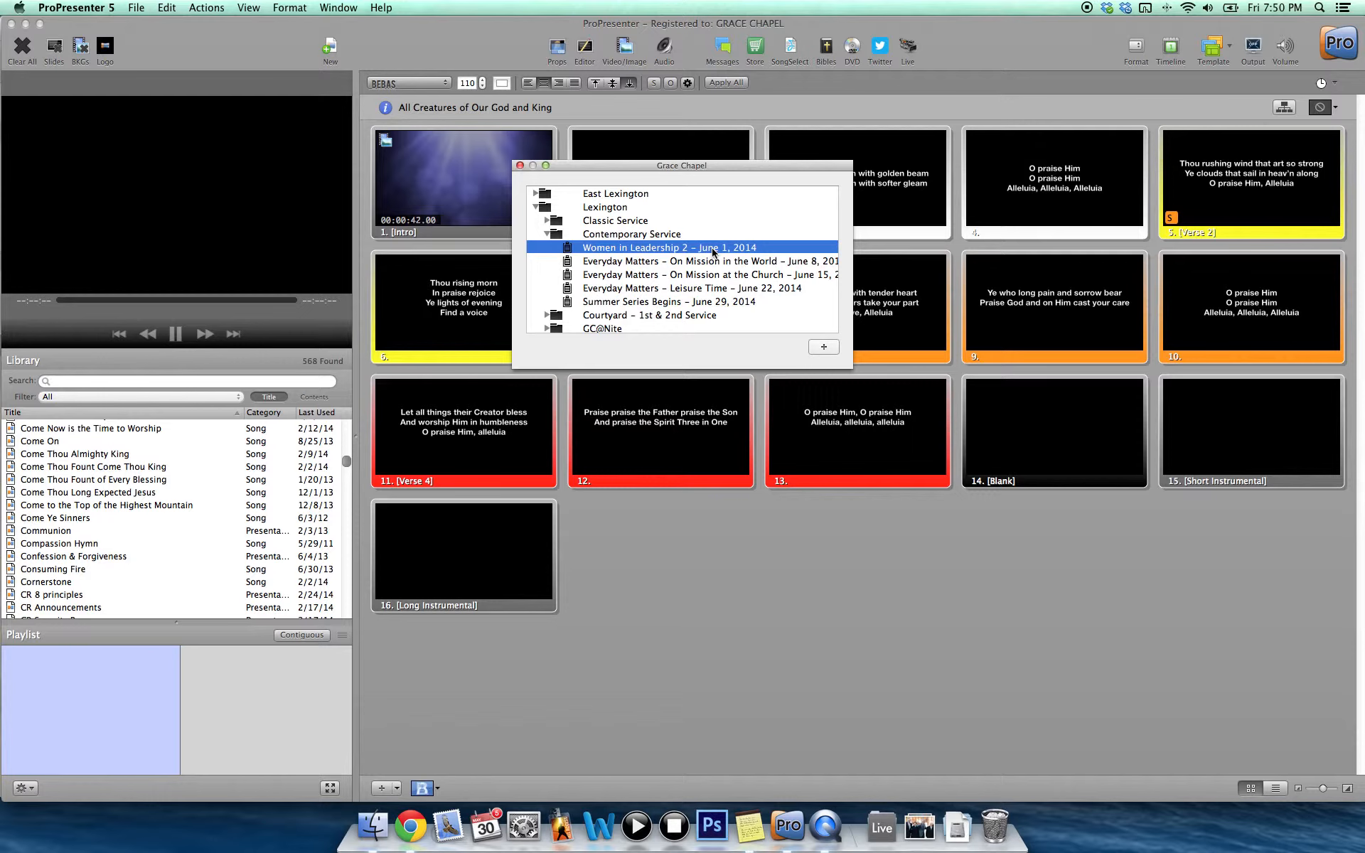
{"action": "left_click", "coordinate": [823, 347]}
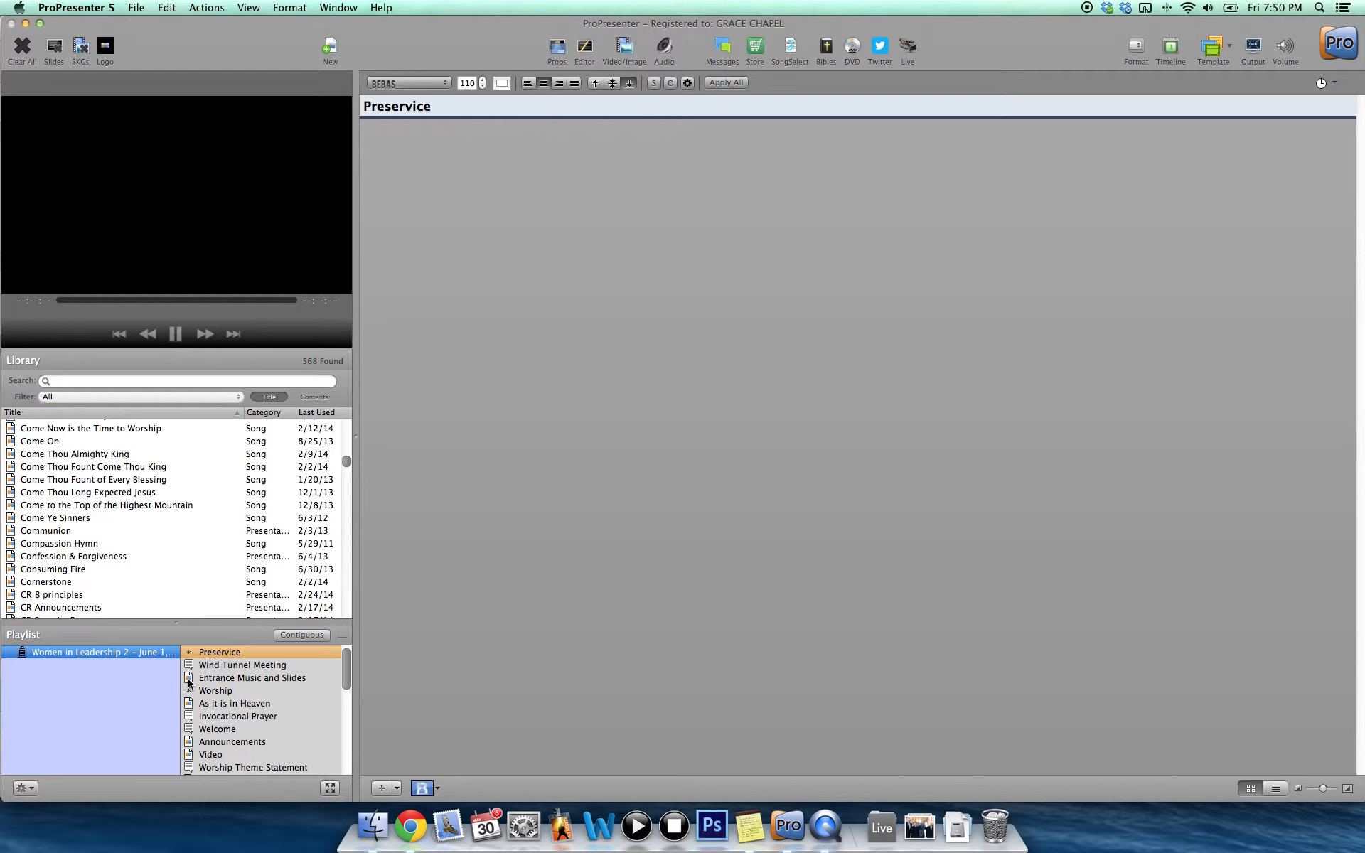
Look through the imported Lexington playlist's items and view the Pastoral Prayer and My Life Is In Your Hands entries.
{"action": "scroll", "coordinate": [195, 708], "scroll_direction": "down", "scroll_amount": 3}
{"action": "scroll", "coordinate": [199, 714], "scroll_direction": "down", "scroll_amount": 3}
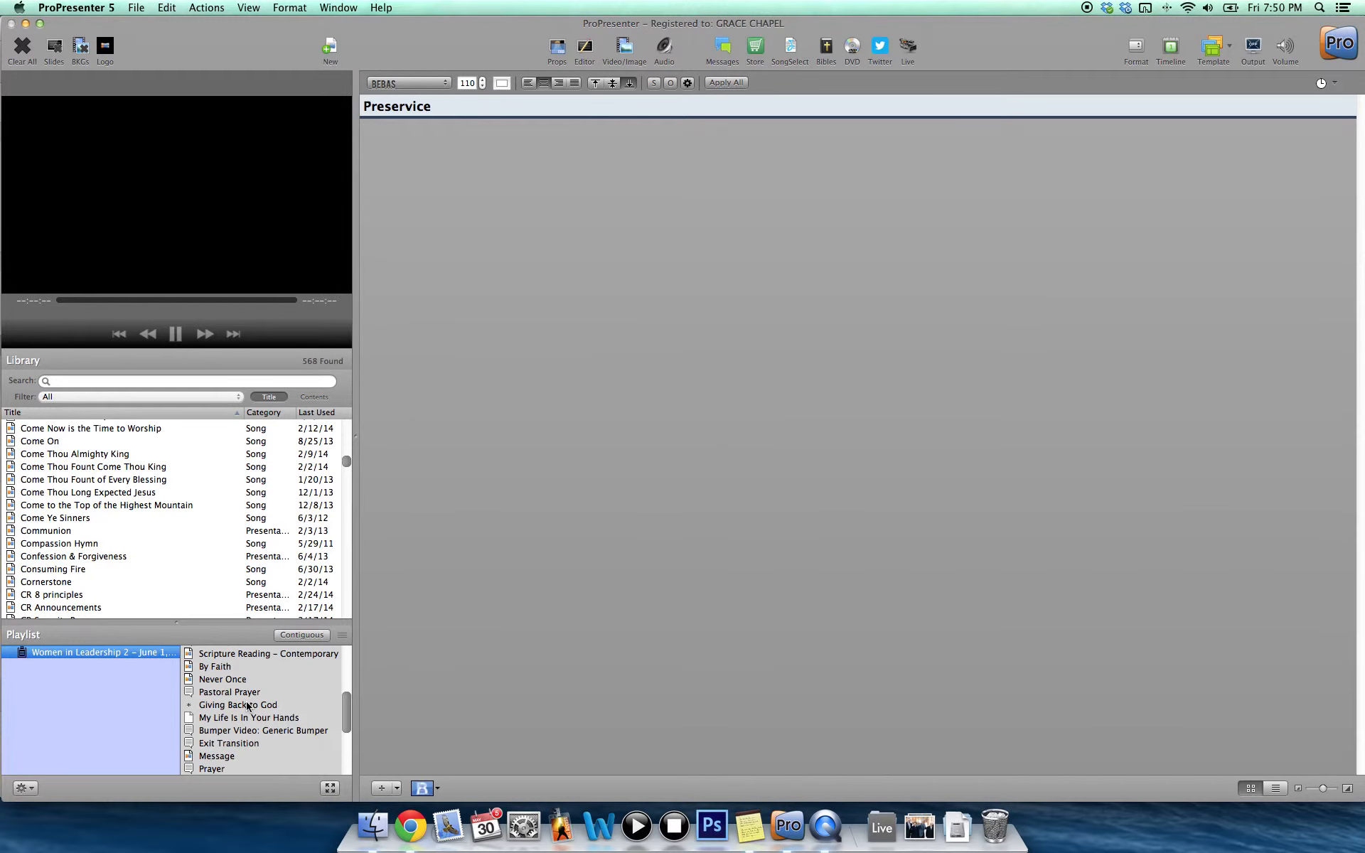
{"action": "scroll", "coordinate": [246, 706], "scroll_direction": "down", "scroll_amount": 1}
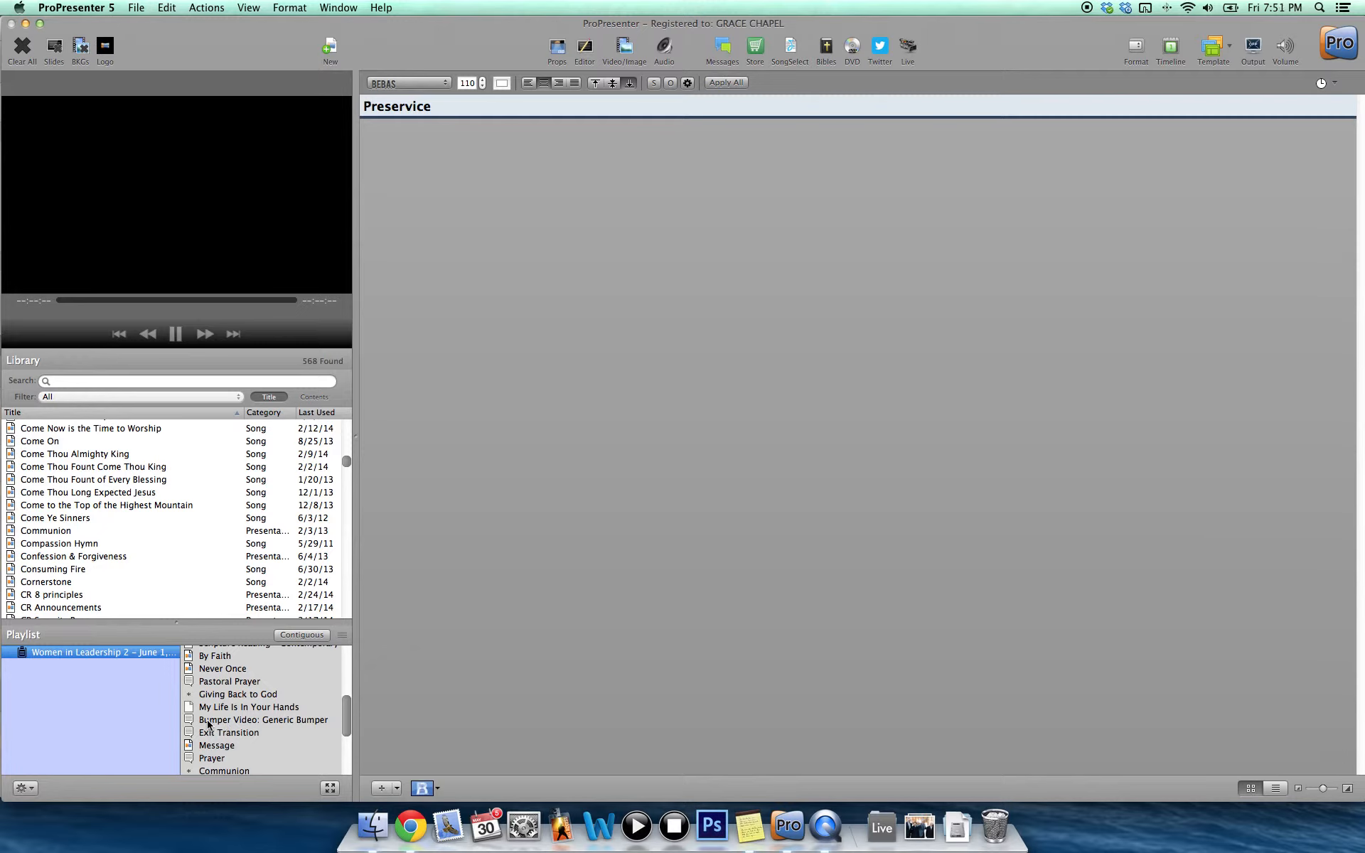
{"action": "left_click", "coordinate": [211, 682]}
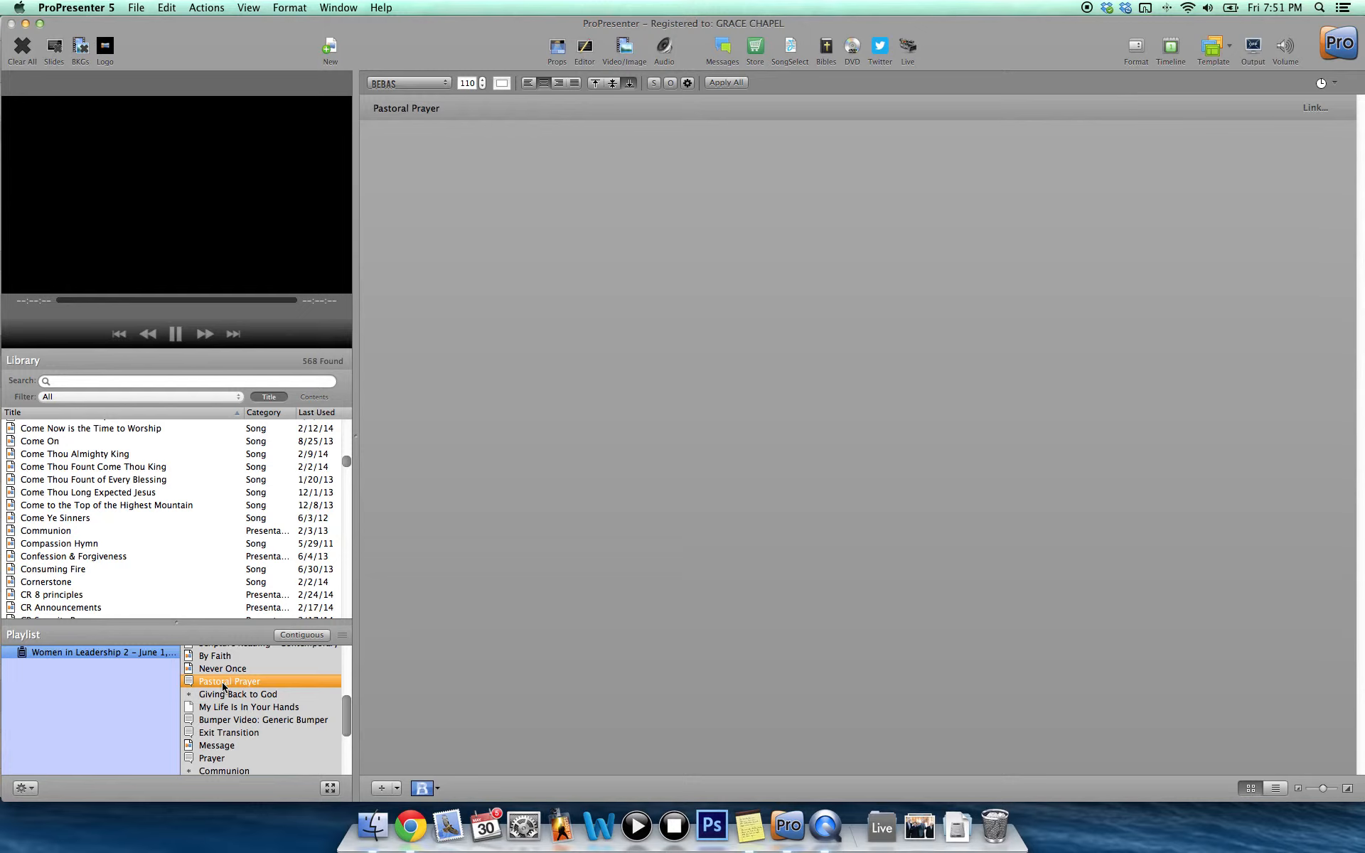
{"action": "scroll", "coordinate": [222, 686], "scroll_direction": "down", "scroll_amount": 3}
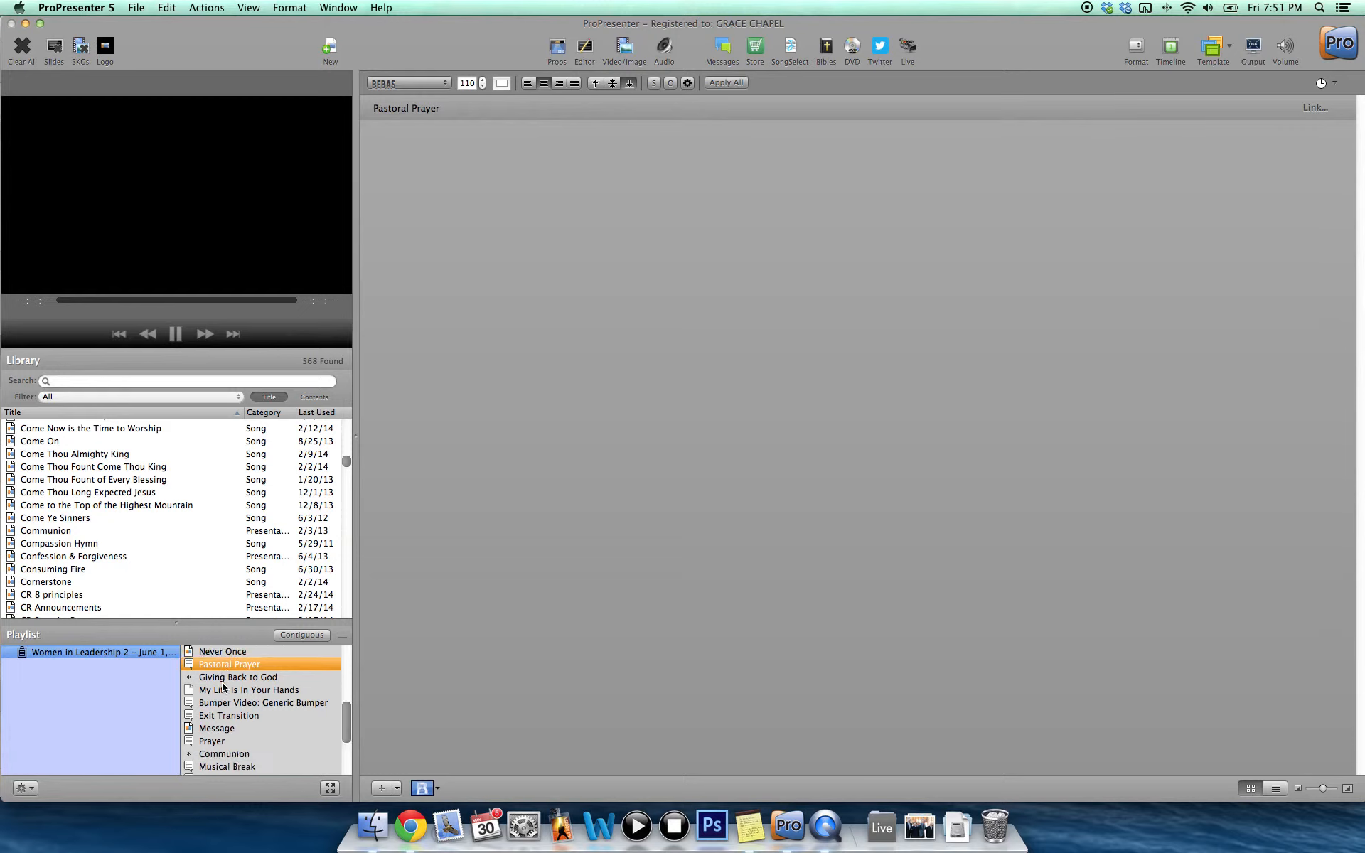
{"action": "scroll", "coordinate": [223, 686], "scroll_direction": "down", "scroll_amount": 4}
{"action": "scroll", "coordinate": [213, 687], "scroll_direction": "up", "scroll_amount": 12}
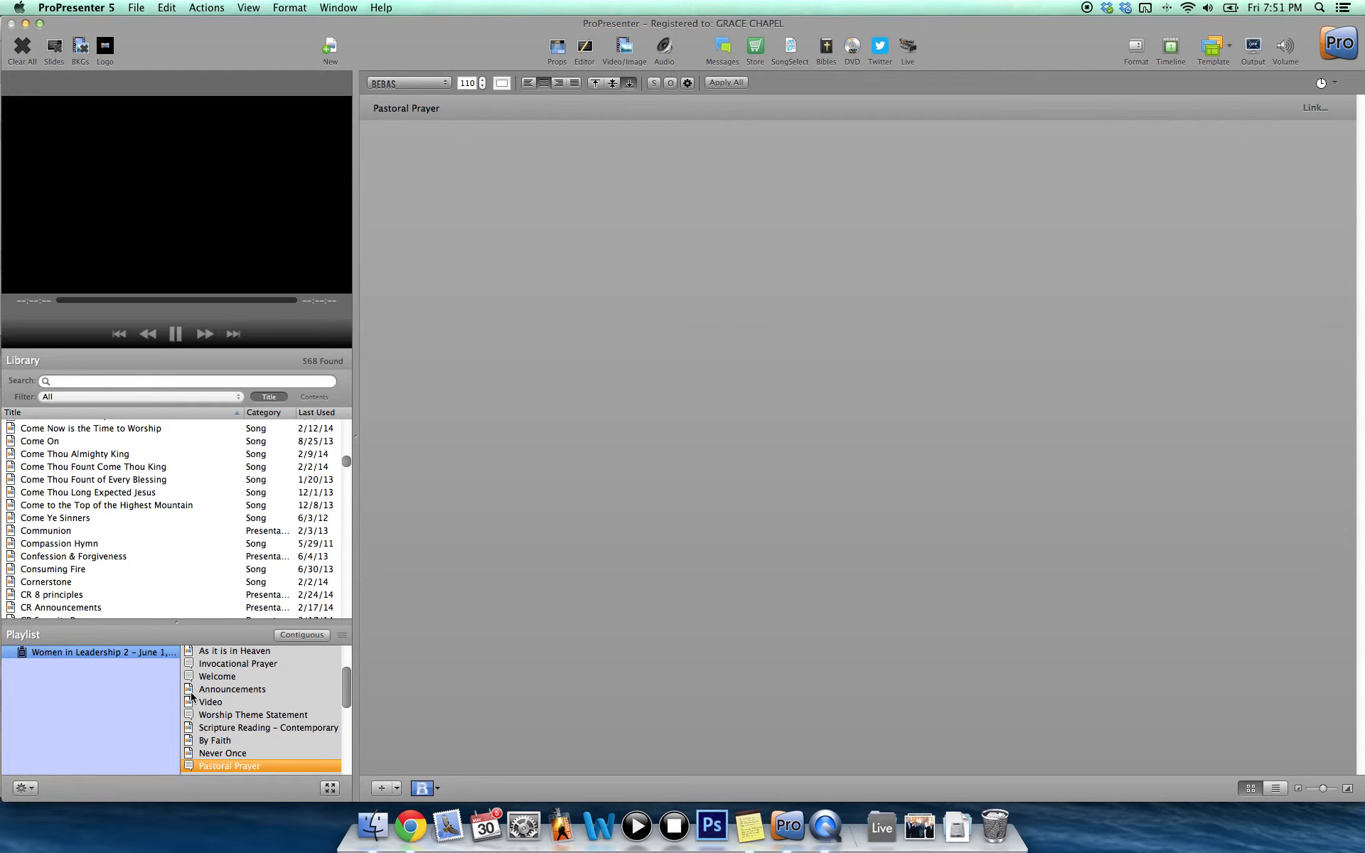
{"action": "scroll", "coordinate": [192, 696], "scroll_direction": "down", "scroll_amount": 6}
{"action": "left_click", "coordinate": [197, 715]}
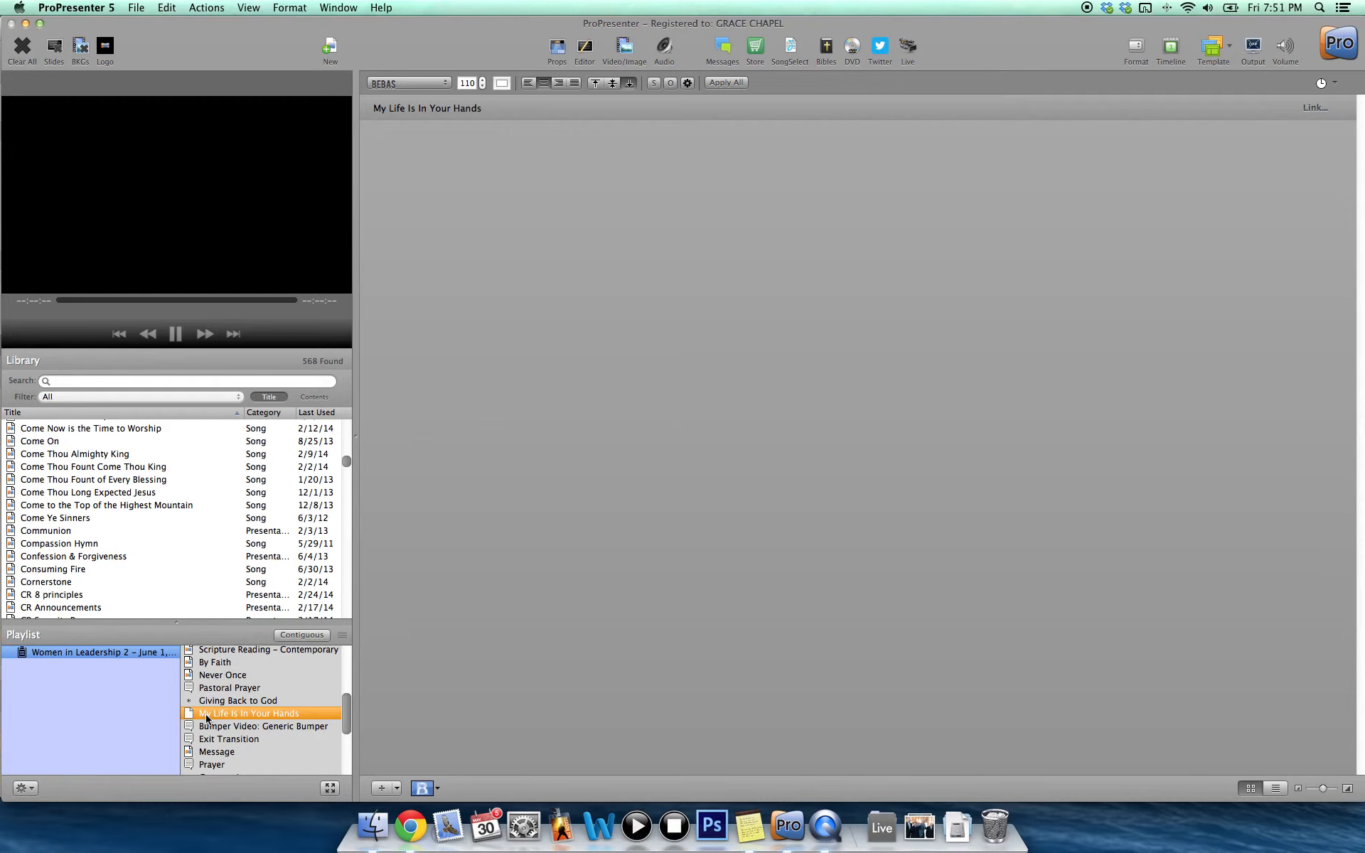
Delete the imported Lexington Women in Leadership 2 playlist.
{"action": "right_click", "coordinate": [100, 655]}
{"action": "left_click", "coordinate": [115, 657]}
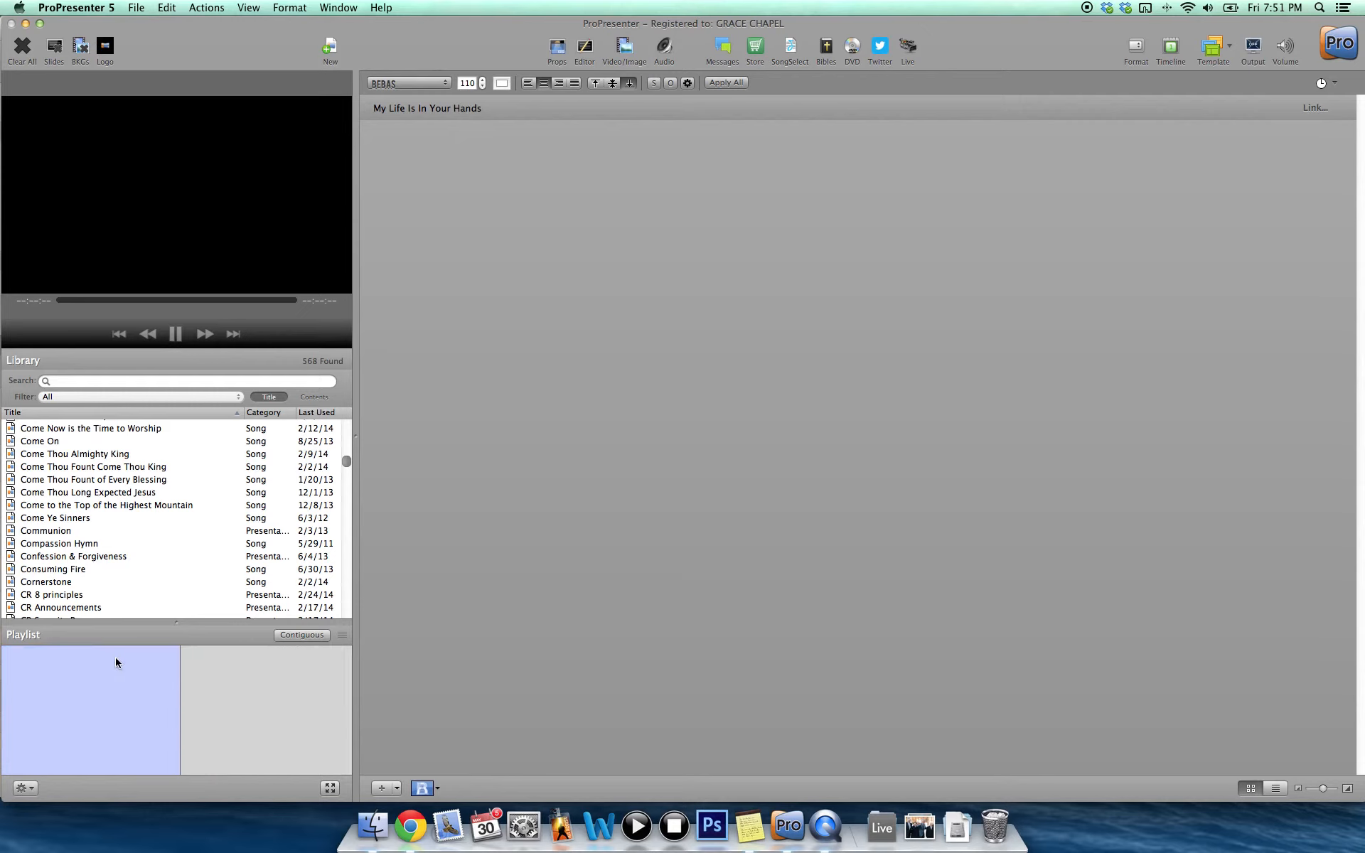
Create a PCO playlist from the Watertown service plan Women in Leadership 2 - June 1, 2014.
{"action": "left_click", "coordinate": [26, 788]}
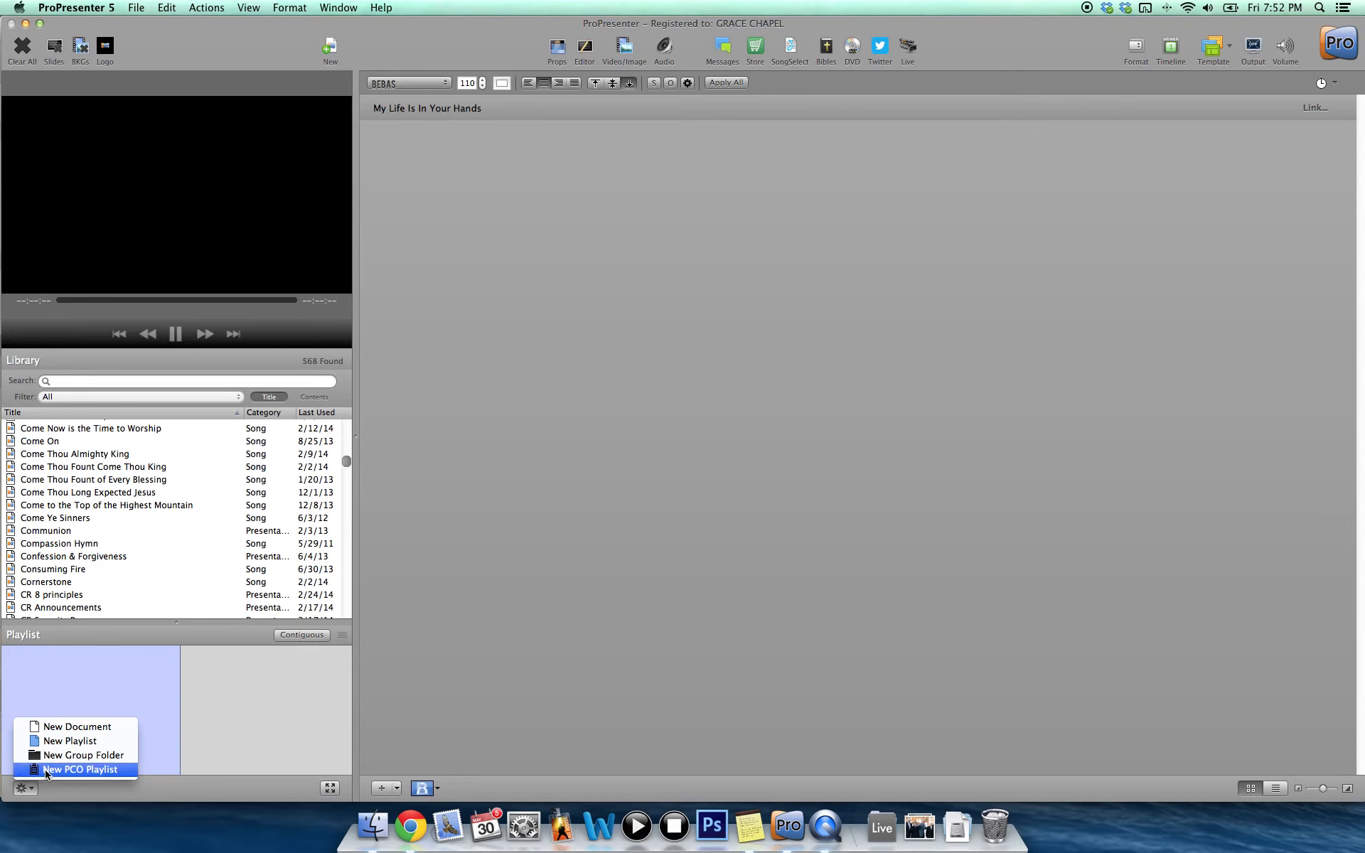
{"action": "left_click", "coordinate": [46, 771]}
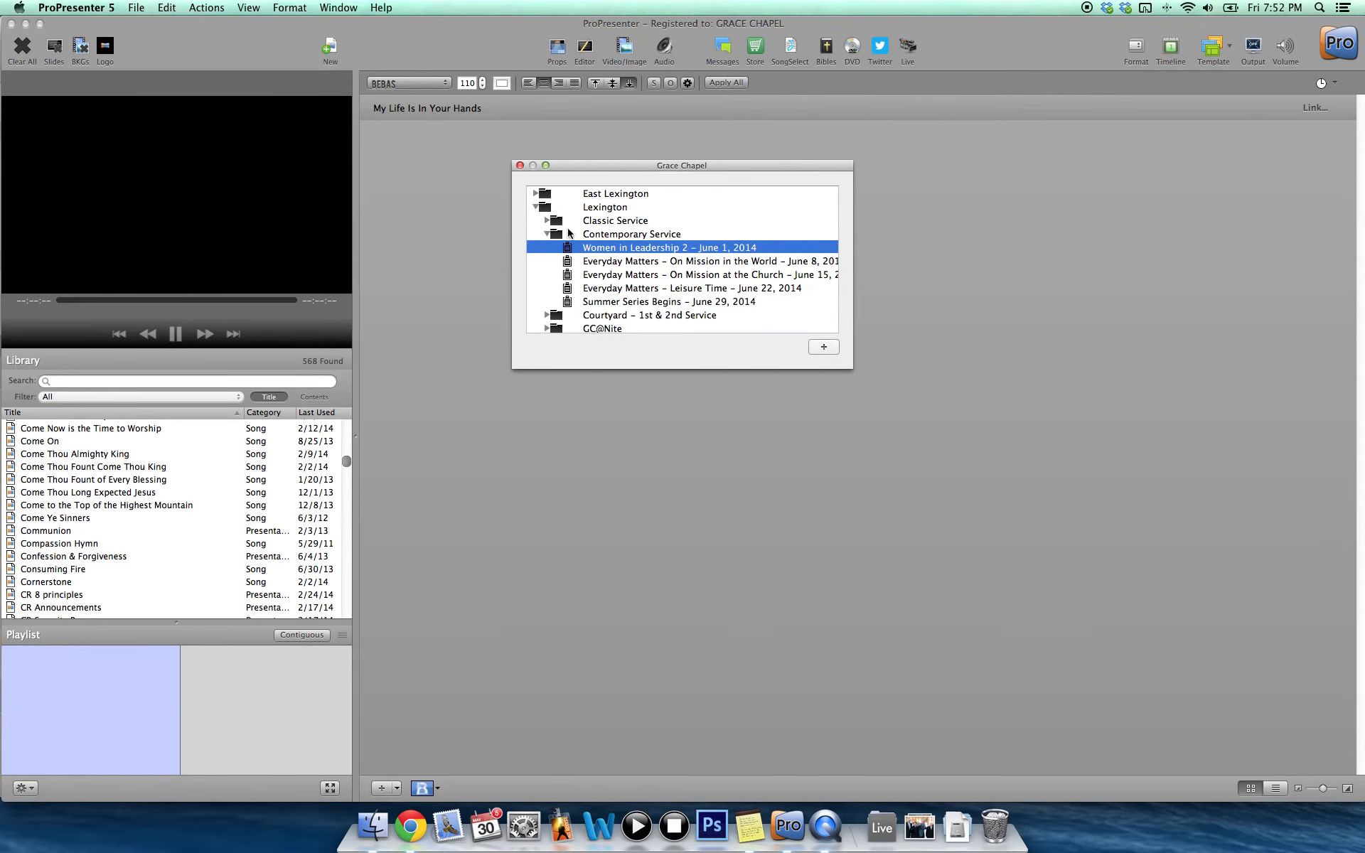
{"action": "left_click", "coordinate": [536, 207]}
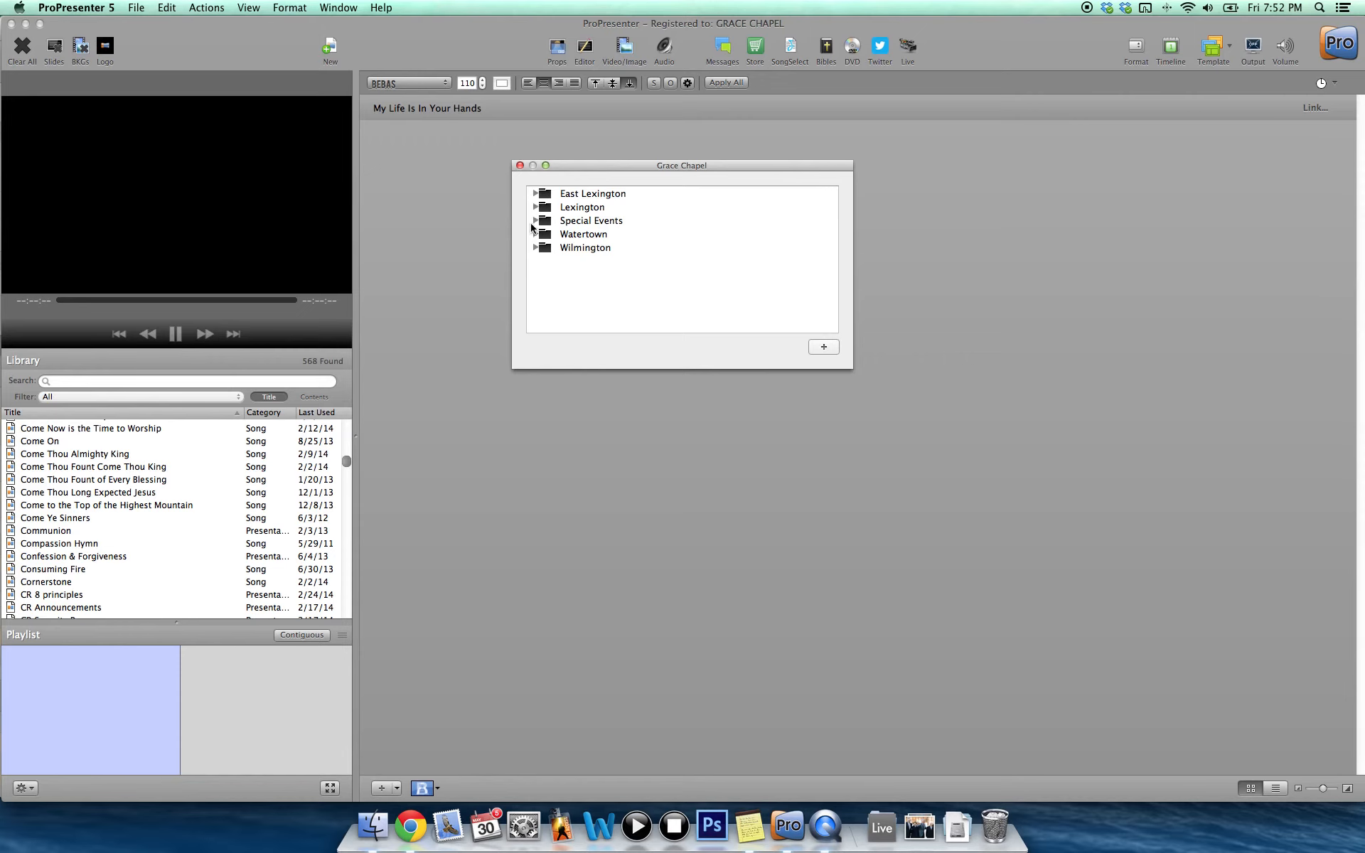
{"action": "left_click", "coordinate": [535, 236]}
{"action": "left_click", "coordinate": [546, 248]}
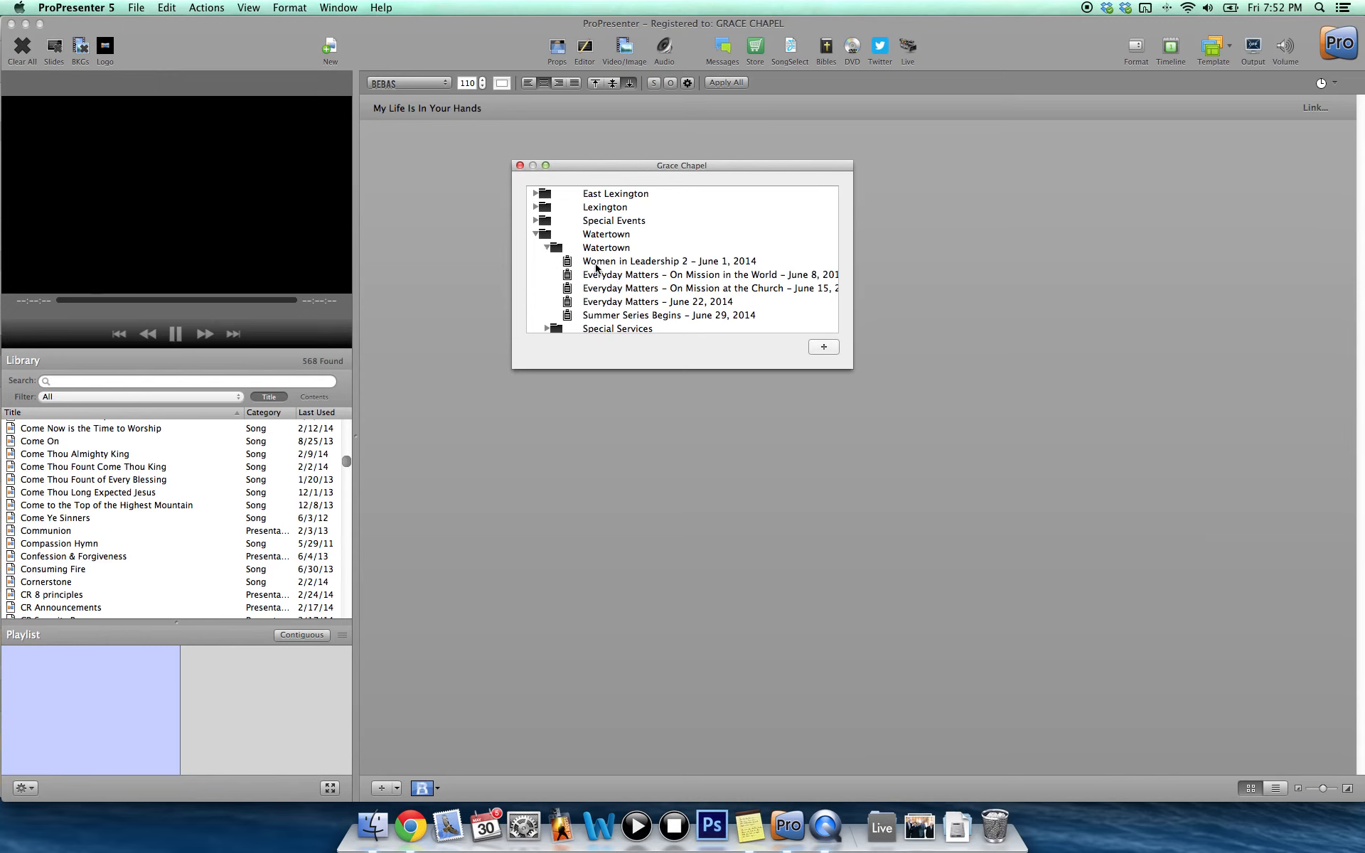
{"action": "left_click", "coordinate": [596, 265]}
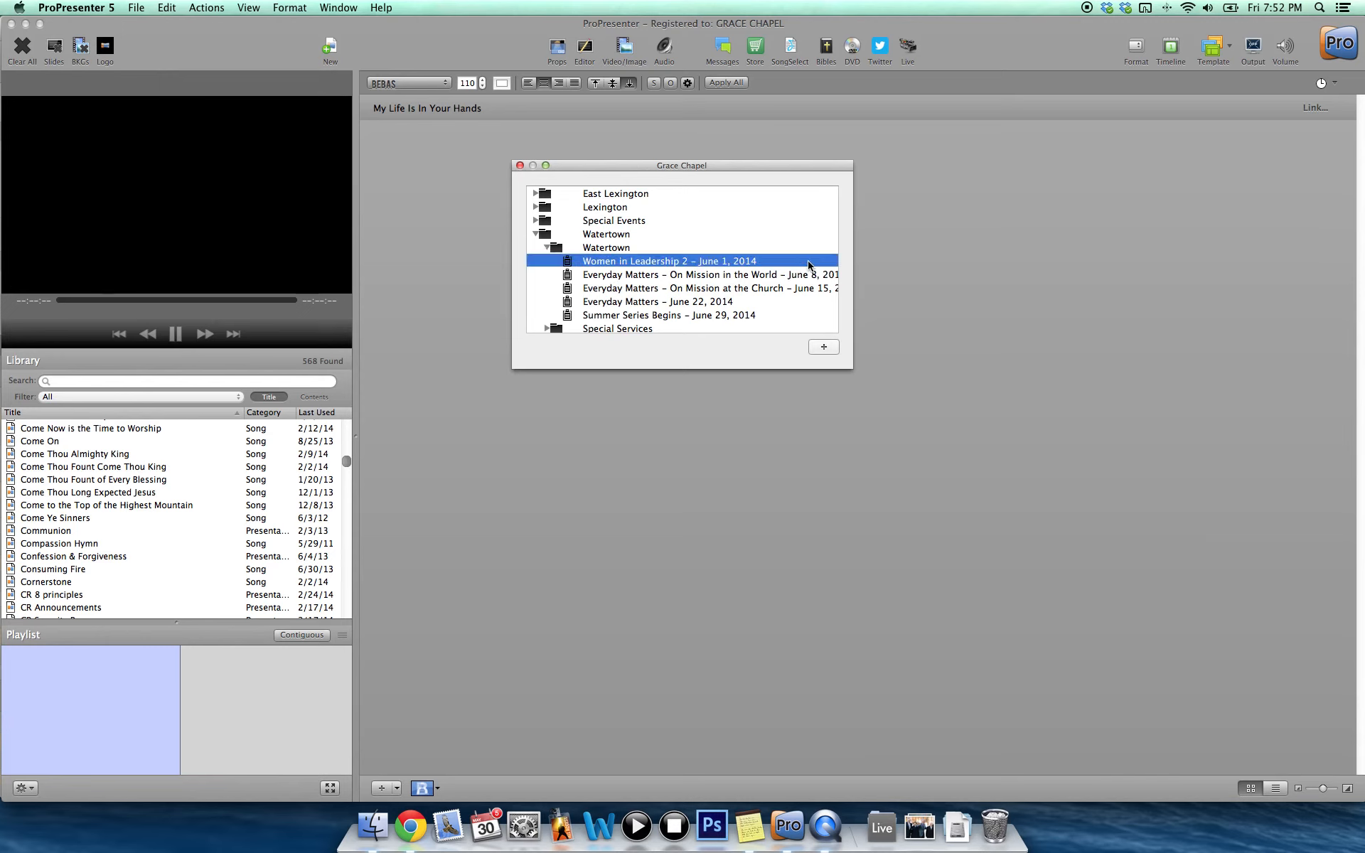
{"action": "left_click", "coordinate": [822, 347]}
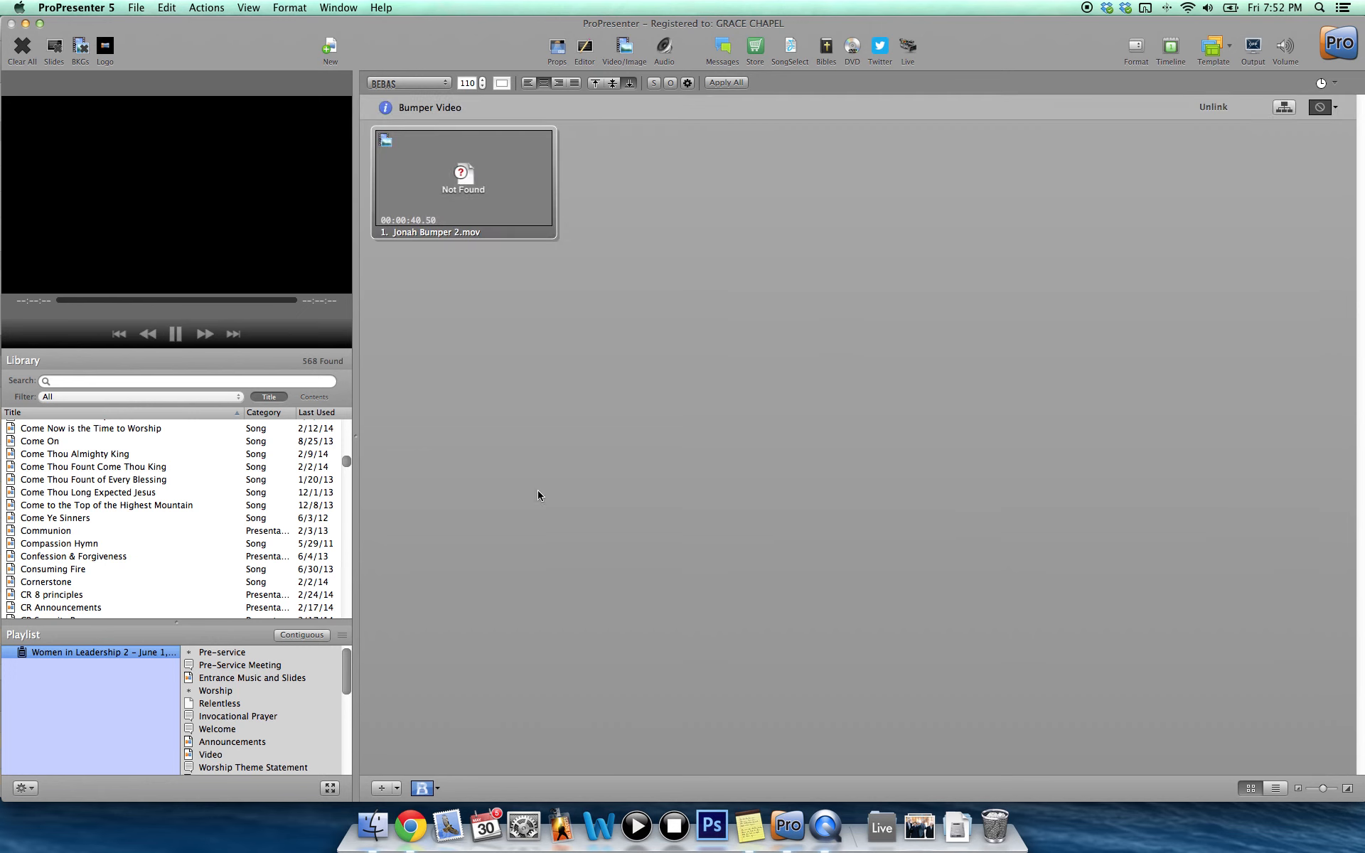
Look through the order of items in the imported Watertown playlist.
{"action": "scroll", "coordinate": [252, 729], "scroll_direction": "down", "scroll_amount": 5}
{"action": "scroll", "coordinate": [252, 729], "scroll_direction": "down", "scroll_amount": 3}
{"action": "scroll", "coordinate": [252, 729], "scroll_direction": "up", "scroll_amount": 8}
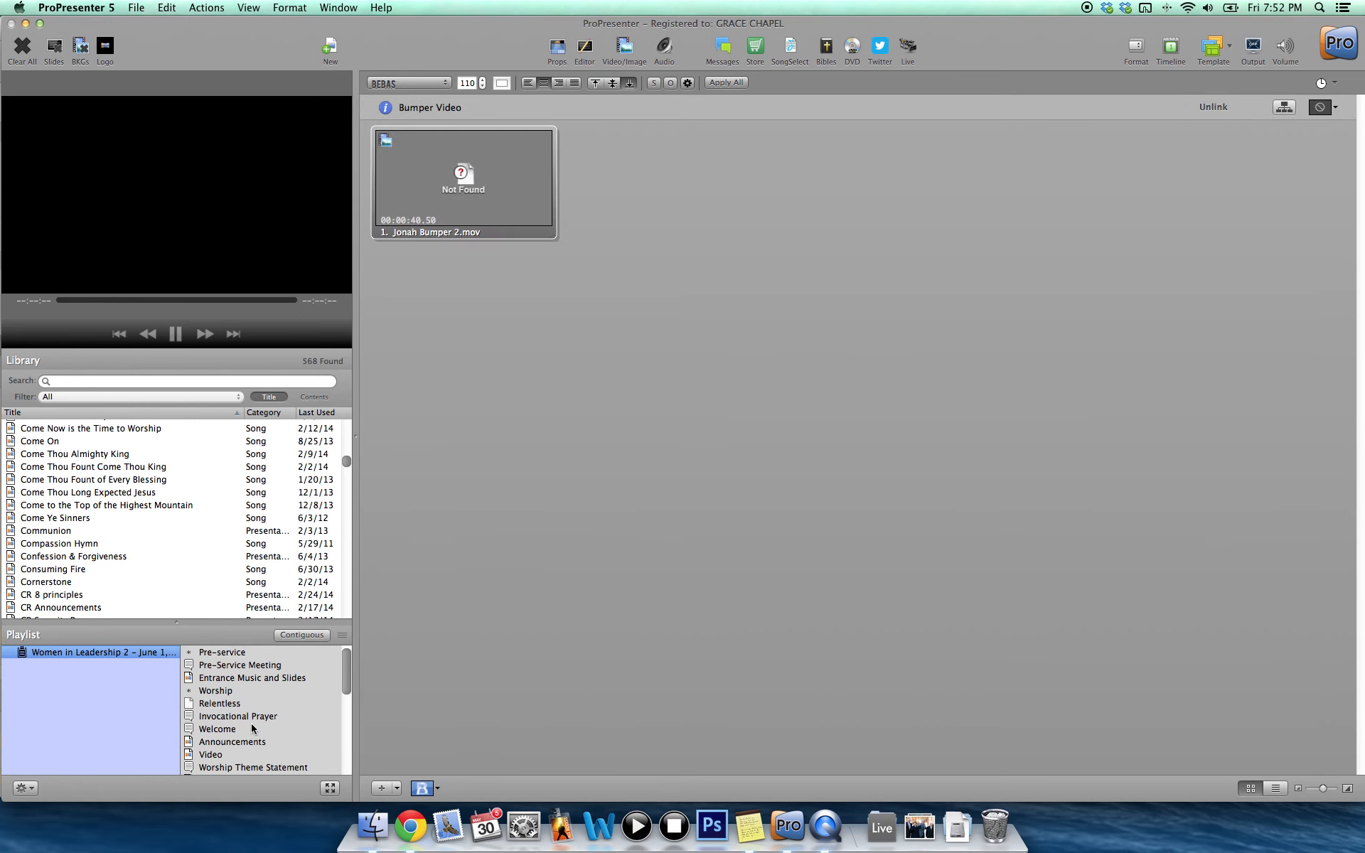